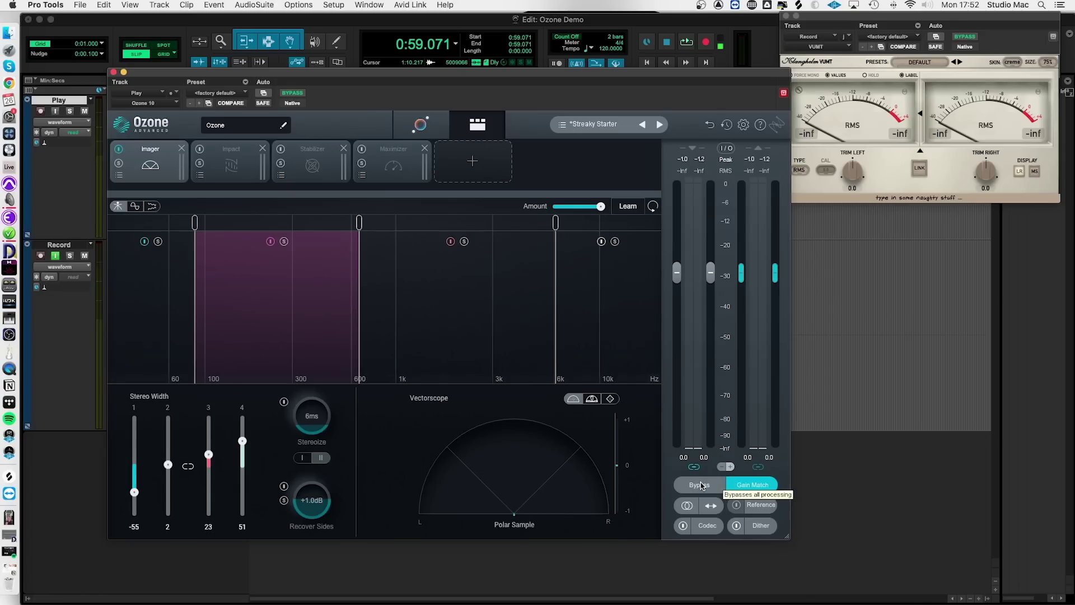
# Compare the playing mix with all Ozone processing bypassed and active, and fine-tune the Imager's stereo widths for bands 2 and 4
pyautogui.click(701, 485)
pyautogui.click(700, 484)
pyautogui.click(700, 485)
pyautogui.click(700, 485)
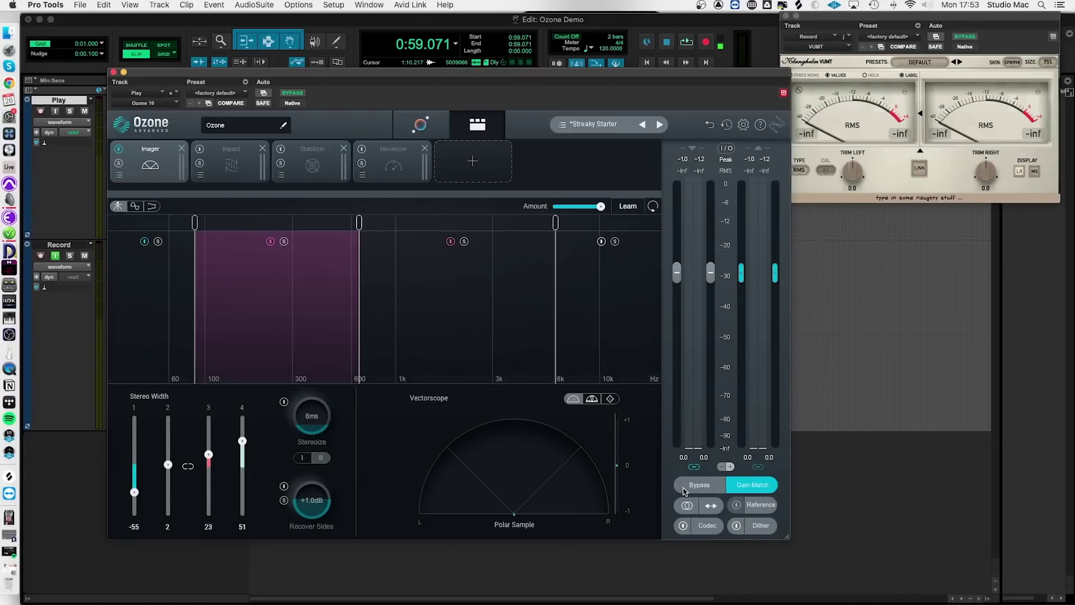
pyautogui.press('space')
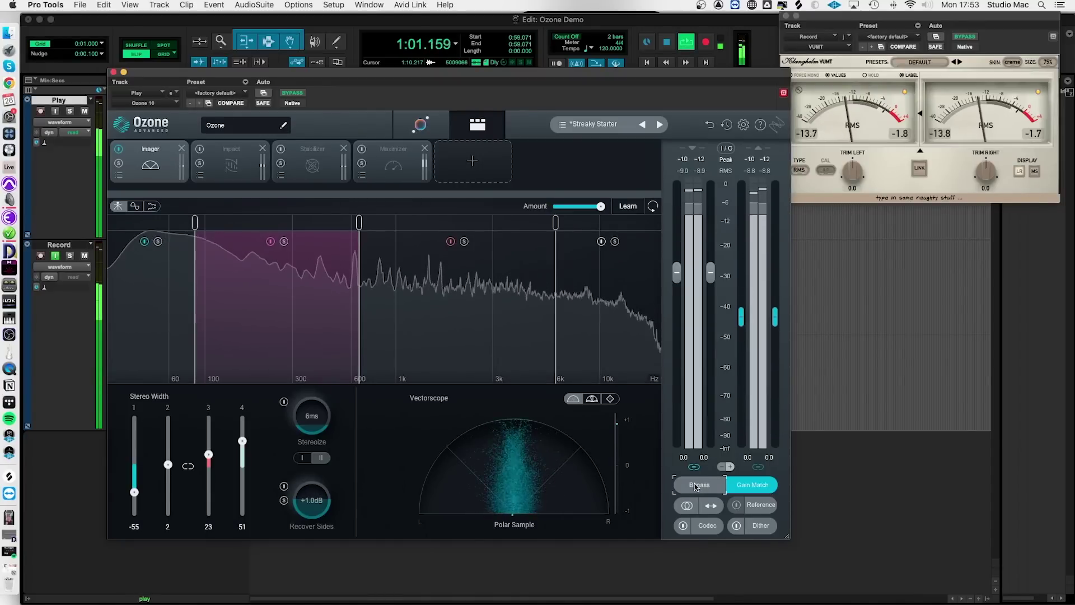
pyautogui.click(696, 486)
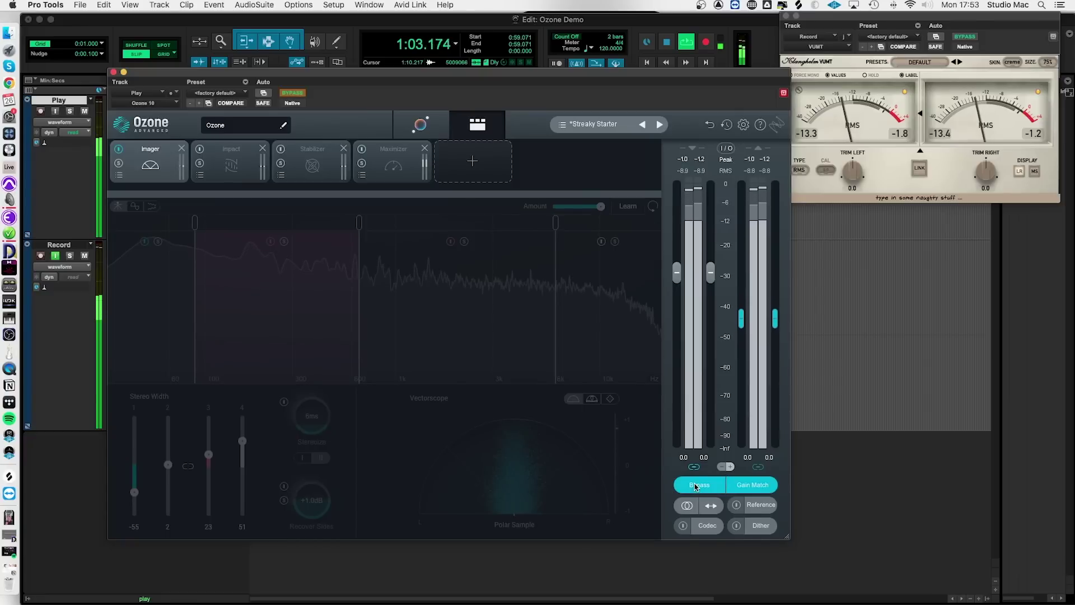
pyautogui.click(696, 485)
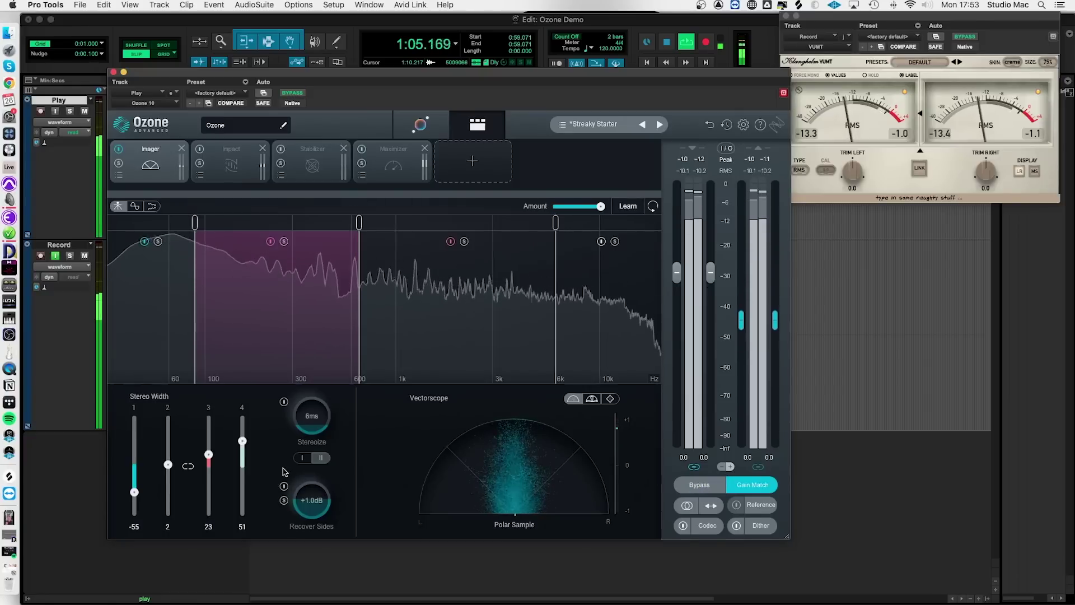
pyautogui.click(696, 486)
pyautogui.click(696, 485)
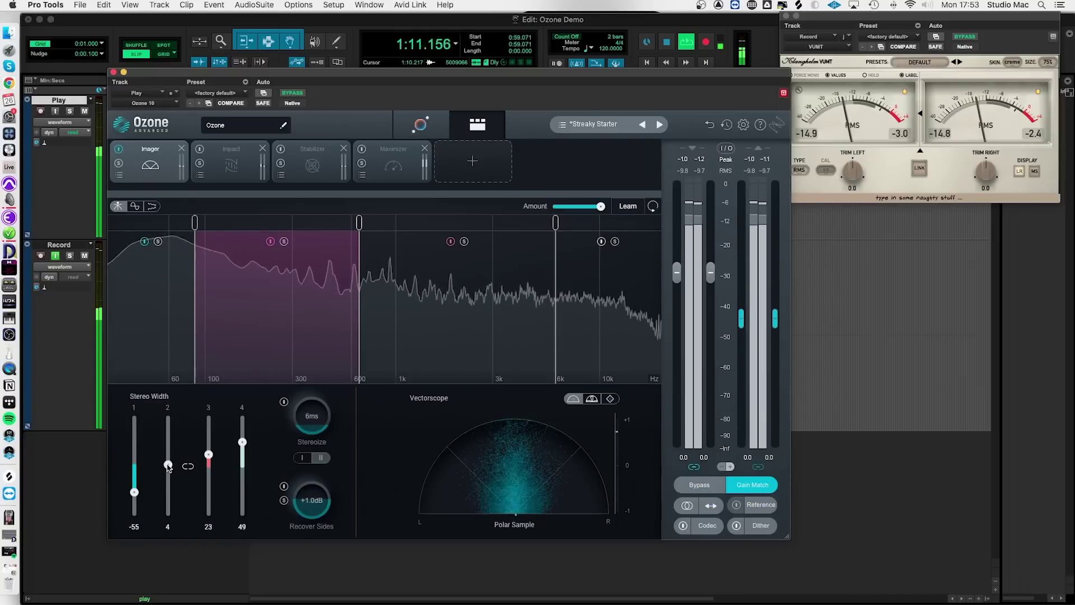
pyautogui.moveTo(163, 428); pyautogui.dragTo(164, 431)
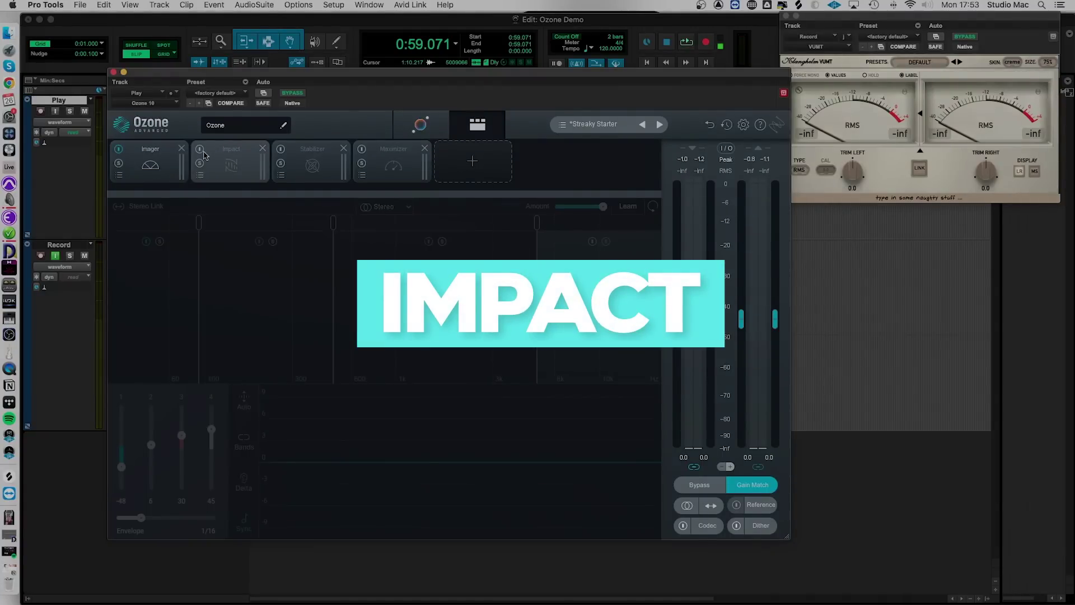
# Enable the Impact module and turn off the tempo sync of its envelope
pyautogui.click(200, 150)
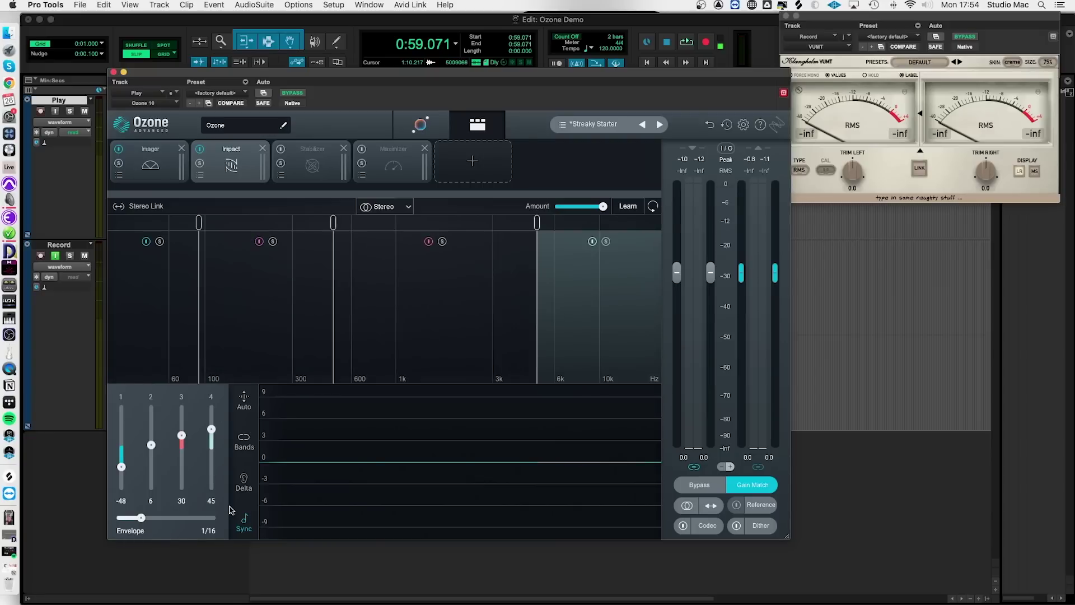
pyautogui.click(243, 526)
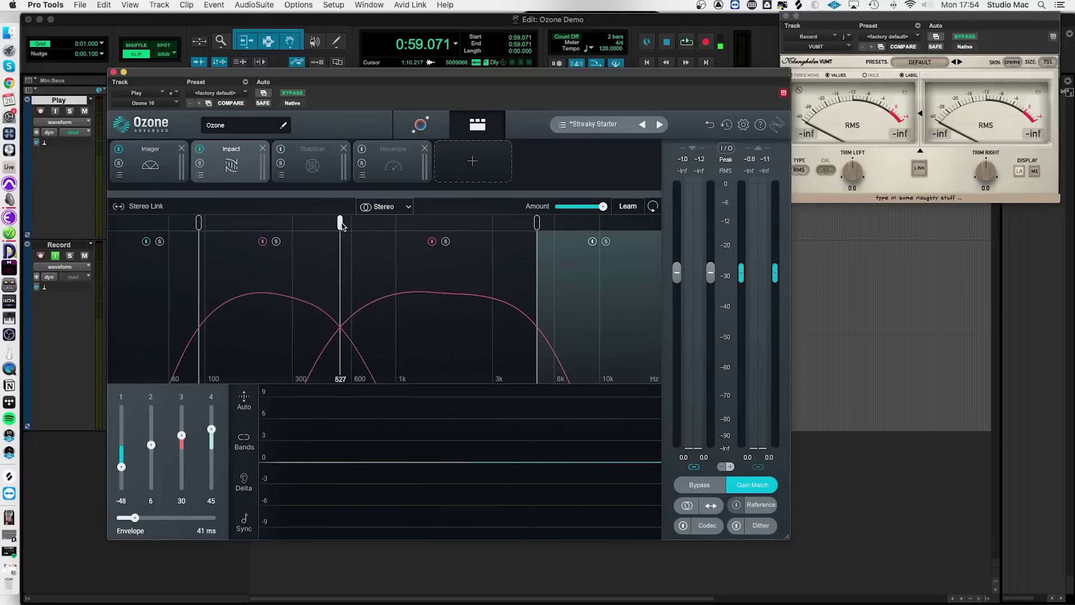
# Move Impact's first crossover to just above 60 Hz, its second to about 450 Hz and its third to about 10 kHz
pyautogui.moveTo(341, 224)
pyautogui.mouseDown()
pyautogui.moveTo(371, 224)
pyautogui.moveTo(328, 227)
pyautogui.mouseUp()
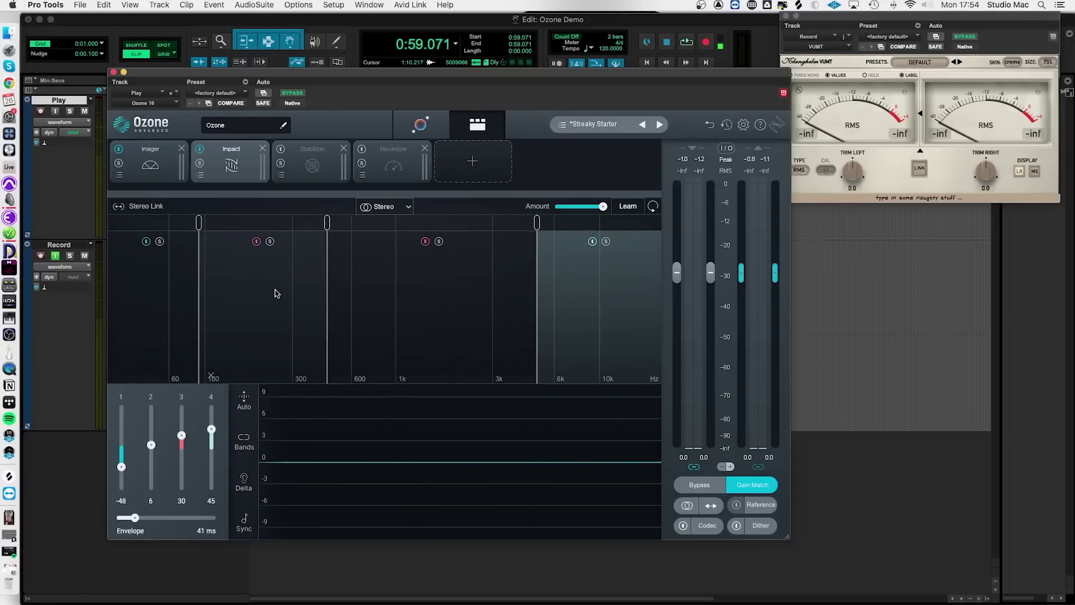
pyautogui.moveTo(200, 224); pyautogui.dragTo(191, 223)
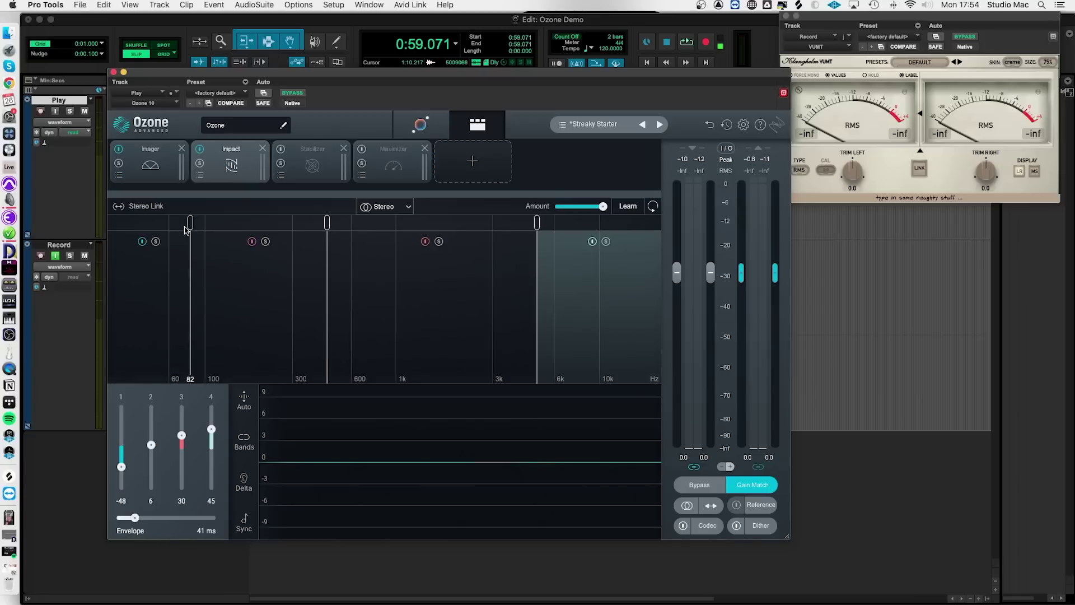
pyautogui.moveTo(190, 224); pyautogui.dragTo(172, 224)
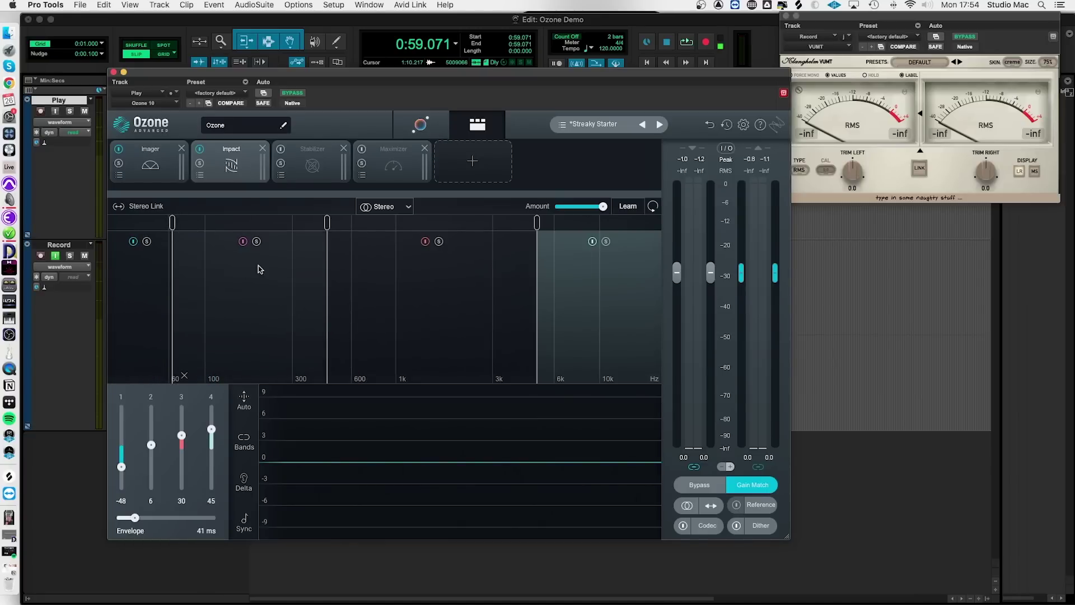
pyautogui.moveTo(541, 223); pyautogui.dragTo(549, 223)
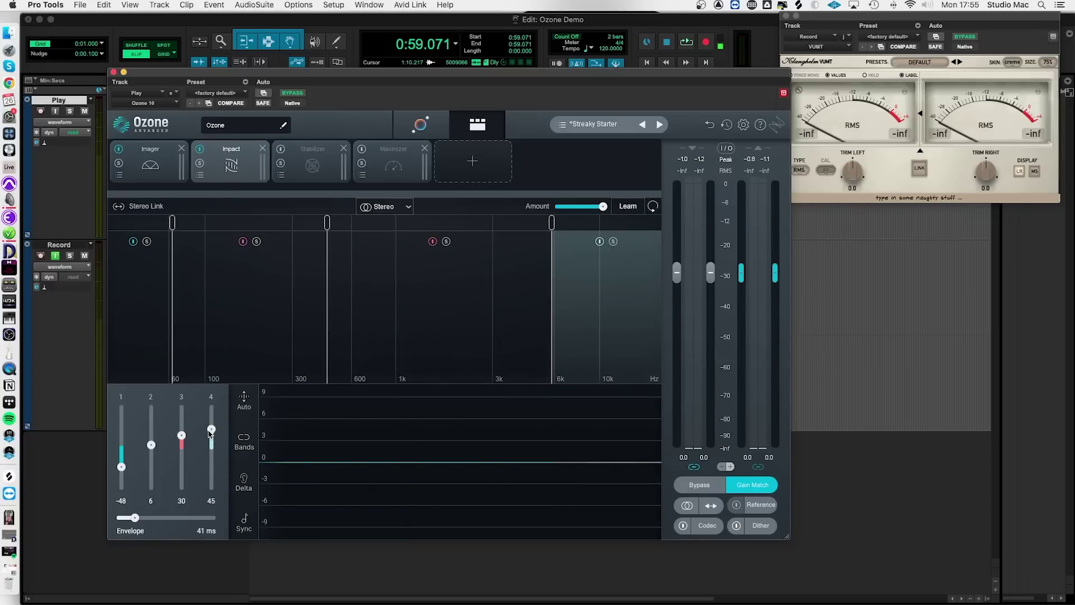
pyautogui.moveTo(553, 224); pyautogui.dragTo(585, 232)
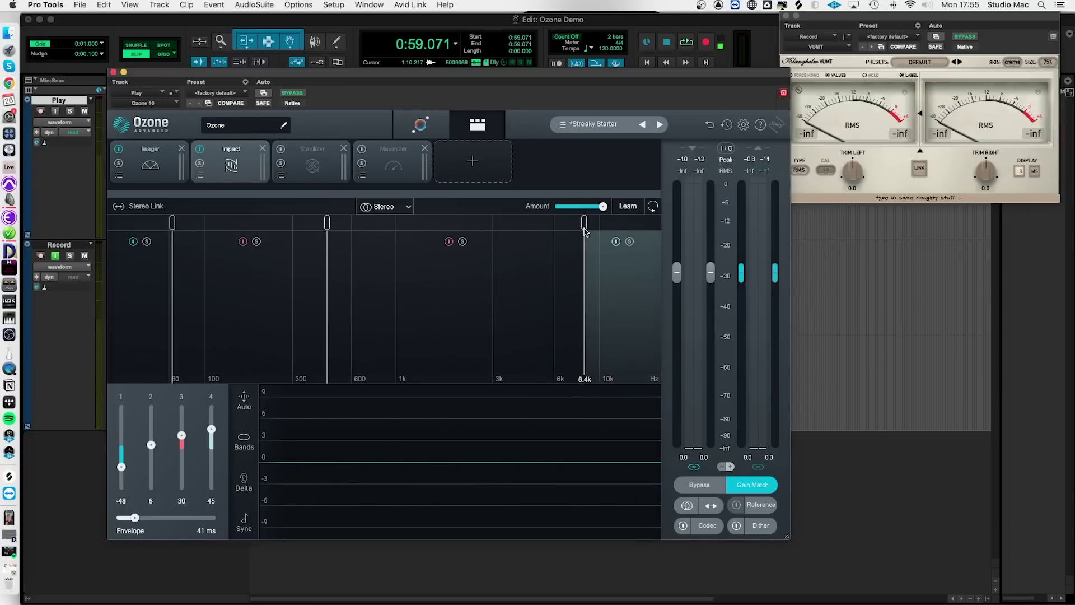
pyautogui.moveTo(586, 228); pyautogui.dragTo(546, 232)
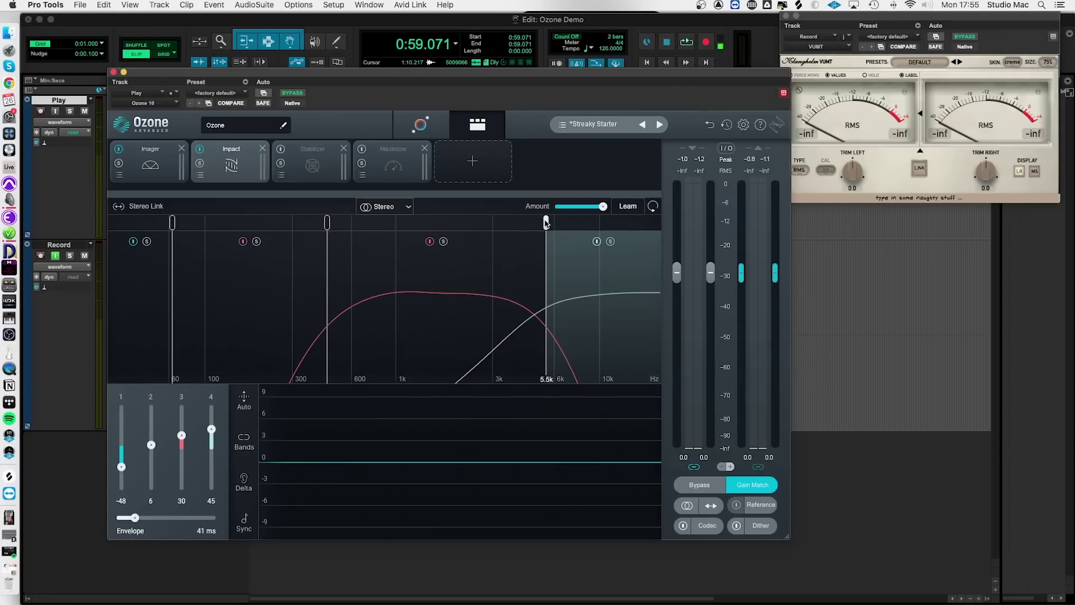
pyautogui.moveTo(548, 222); pyautogui.dragTo(592, 223)
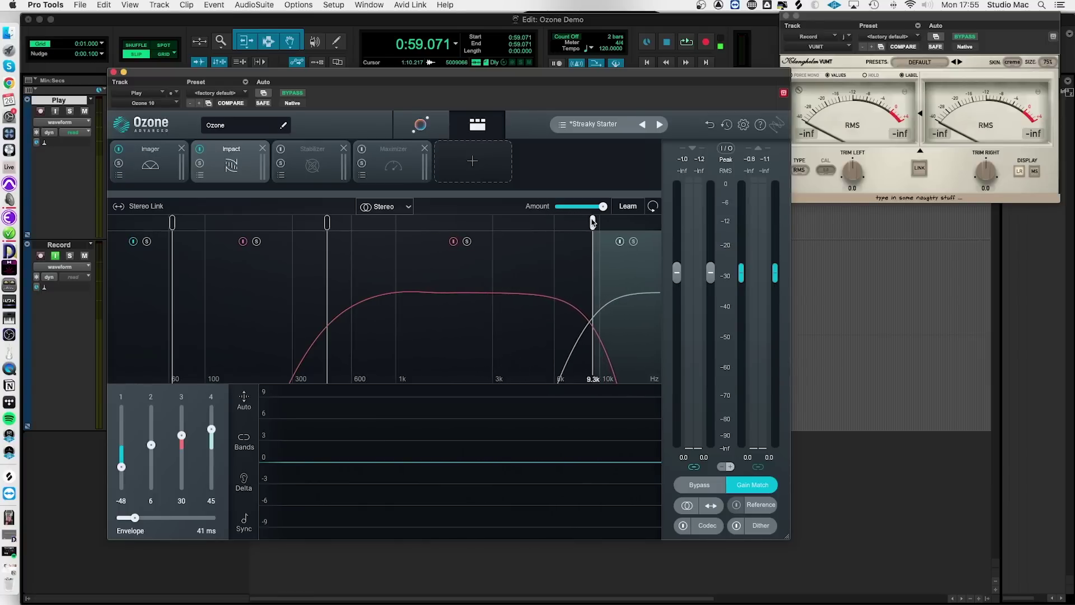
pyautogui.moveTo(596, 223); pyautogui.dragTo(599, 222)
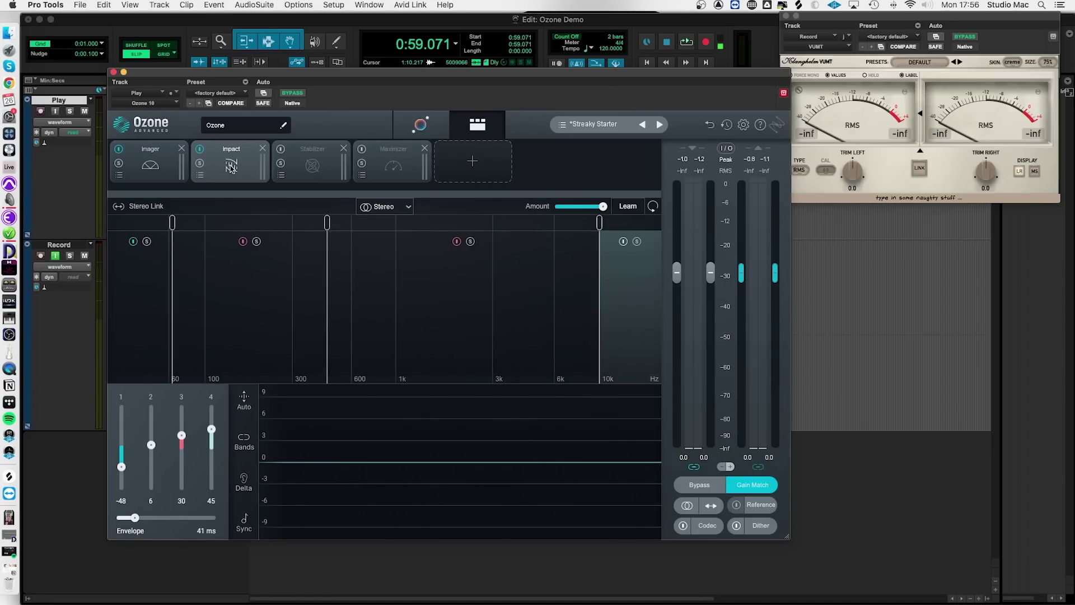
# Play the track and compare the sound with the Impact module bypassed and active
pyautogui.press('space')
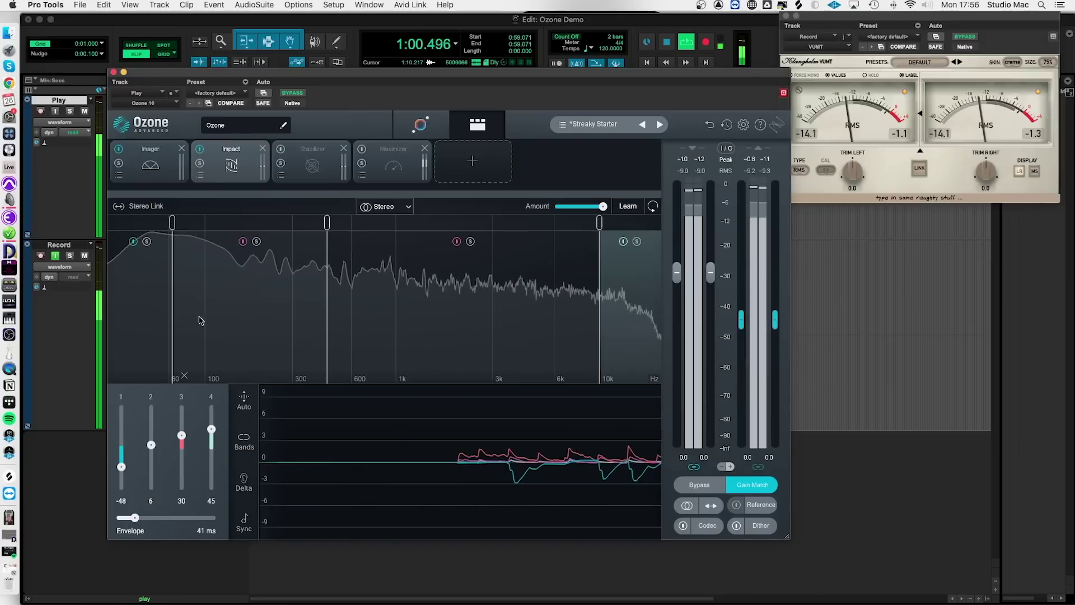
pyautogui.click(199, 150)
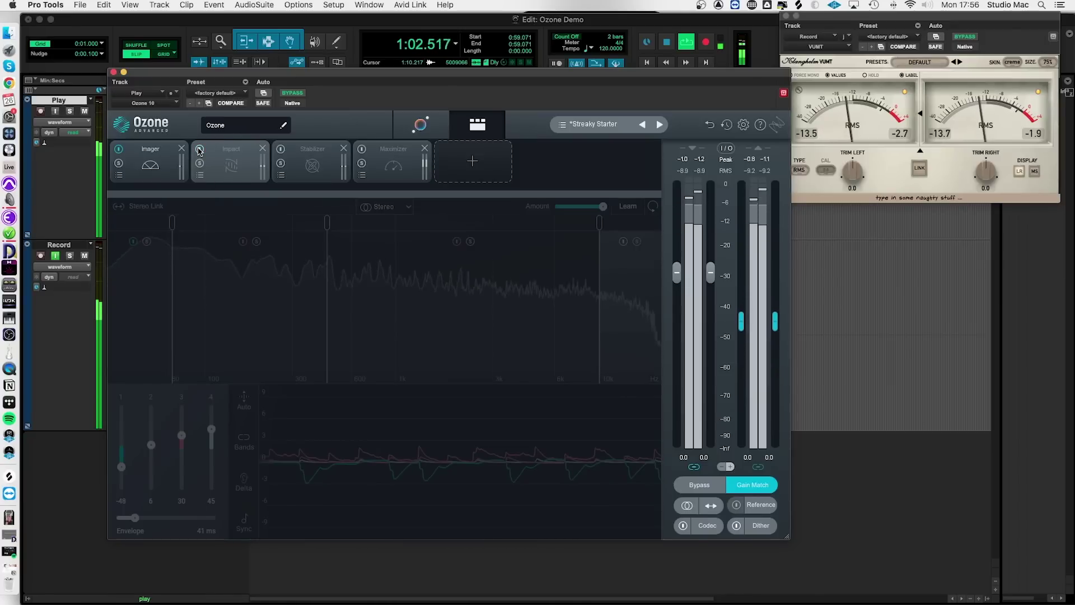
pyautogui.click(199, 149)
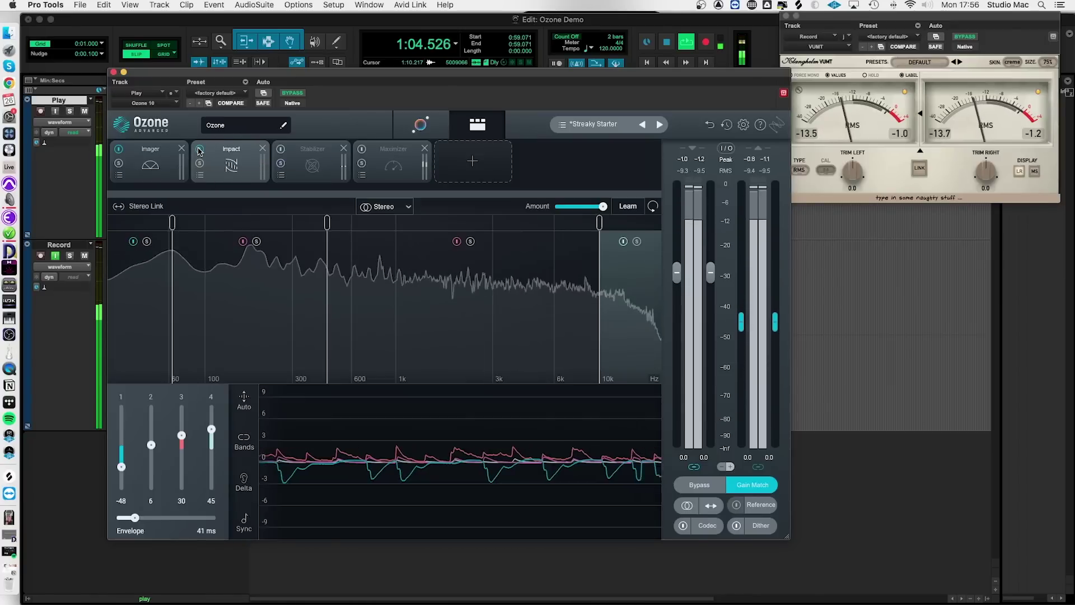
# Raise Impact's first crossover to about 90 Hz and set band 1 to -33 and band 2 to 15
pyautogui.moveTo(174, 232)
pyautogui.mouseDown()
pyautogui.moveTo(204, 231)
pyautogui.moveTo(195, 231)
pyautogui.mouseUp()
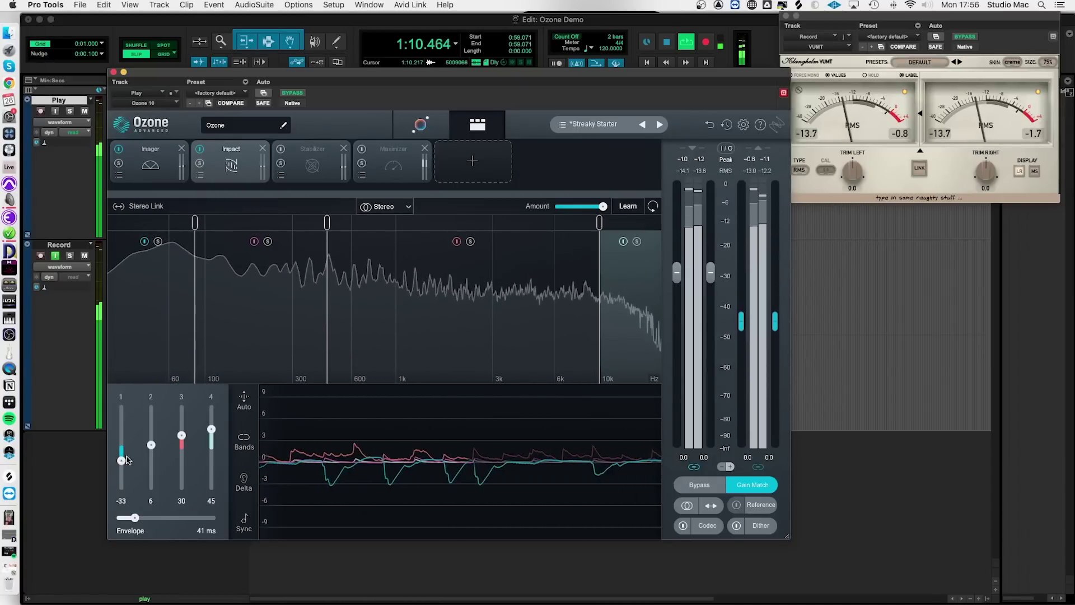
pyautogui.moveTo(153, 444)
pyautogui.mouseDown()
pyautogui.moveTo(152, 407)
pyautogui.moveTo(150, 431)
pyautogui.mouseUp()
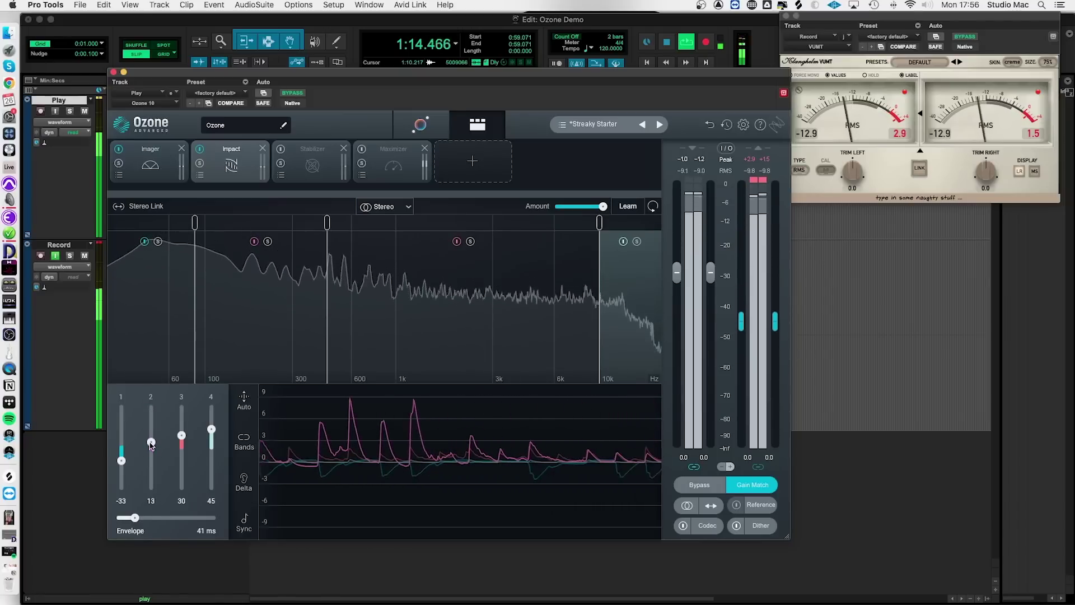
pyautogui.moveTo(175, 437); pyautogui.dragTo(181, 431)
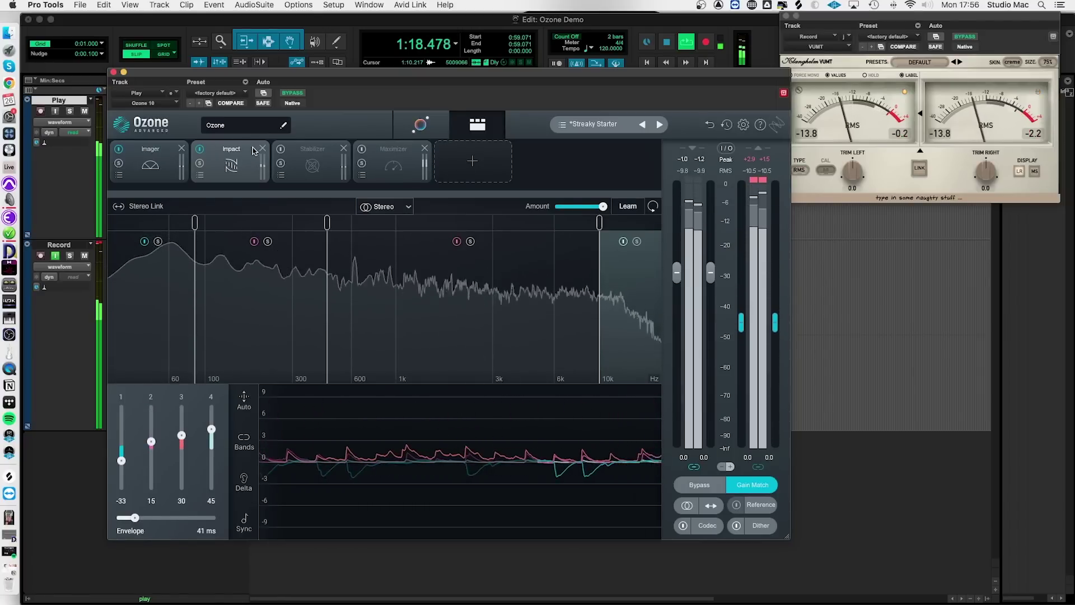
# Compare the playing mix with Impact bypassed and active, lower its highest crossover to about 9.0 kHz and stop playback
pyautogui.click(199, 150)
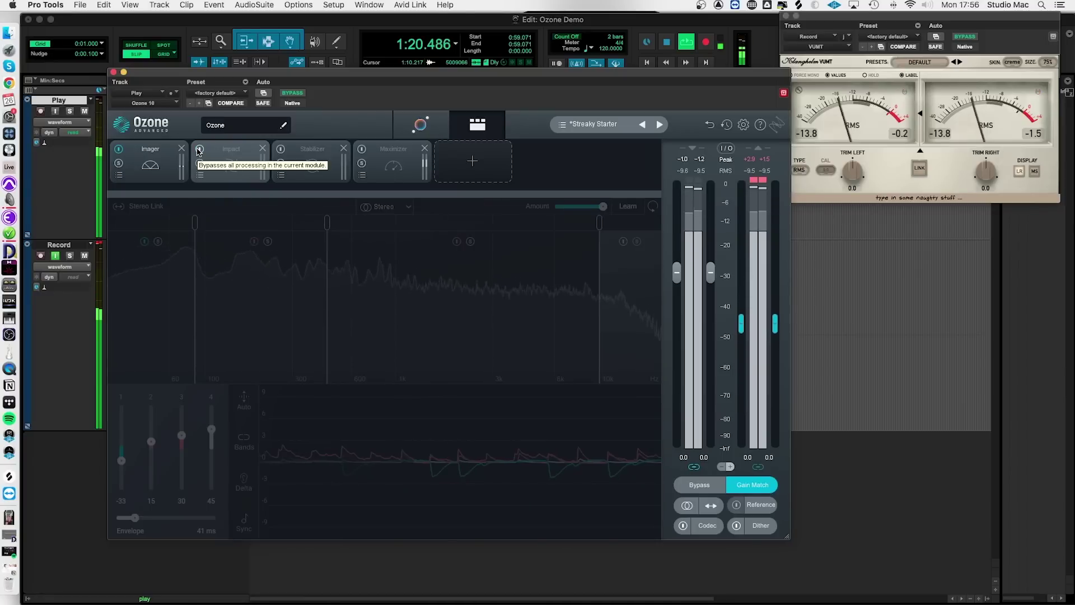
pyautogui.click(199, 150)
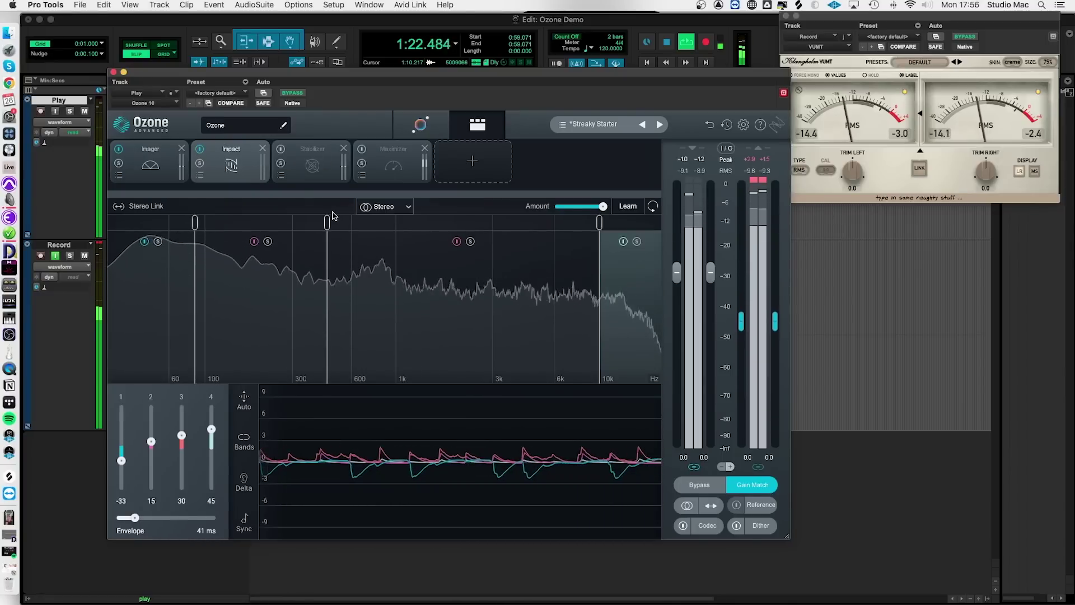
pyautogui.moveTo(600, 223); pyautogui.dragTo(588, 224)
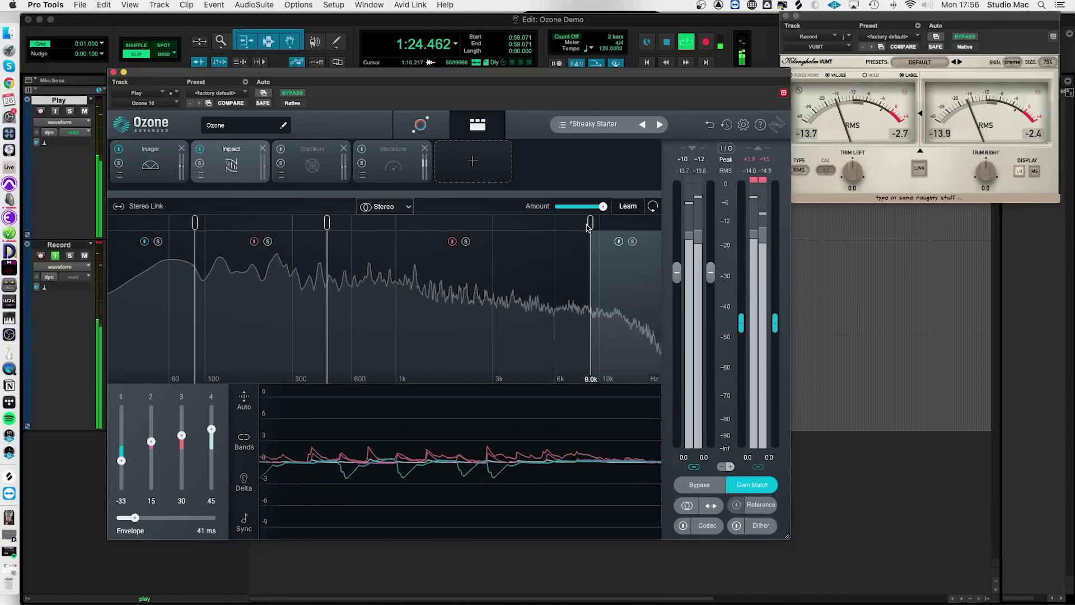
pyautogui.press('space')
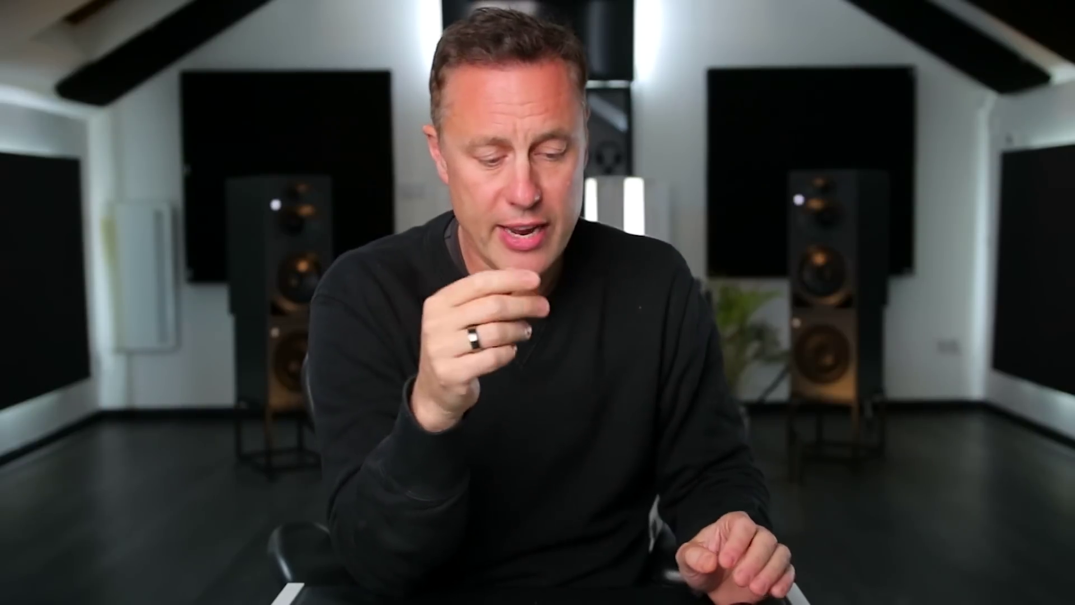
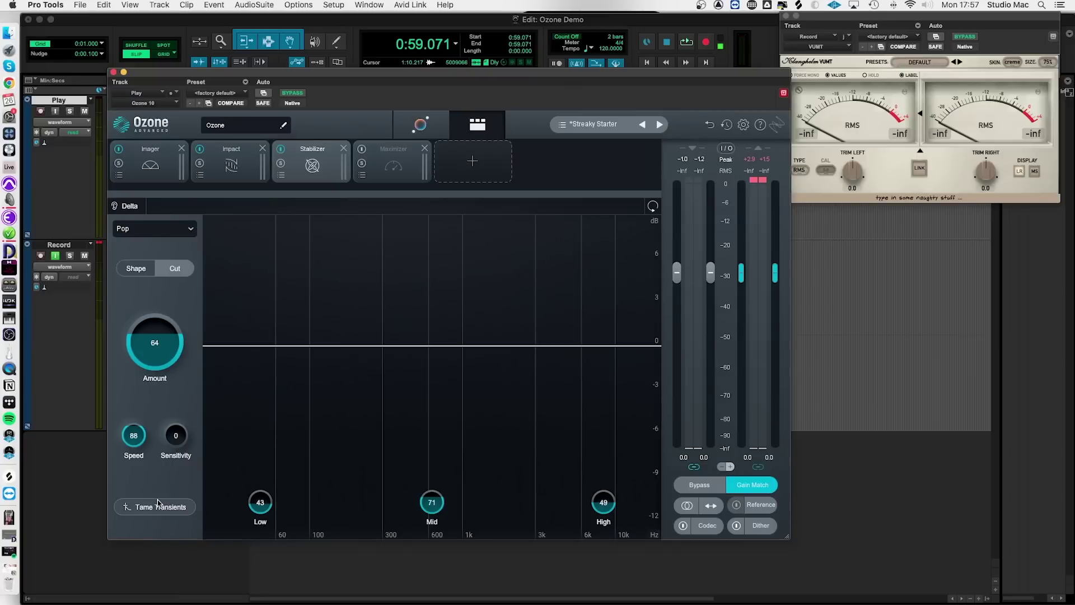
# Set the Stabilizer's Sensitivity to 50 and its Low and High correction amounts to 60 each
pyautogui.moveTo(180, 440); pyautogui.dragTo(192, 402)
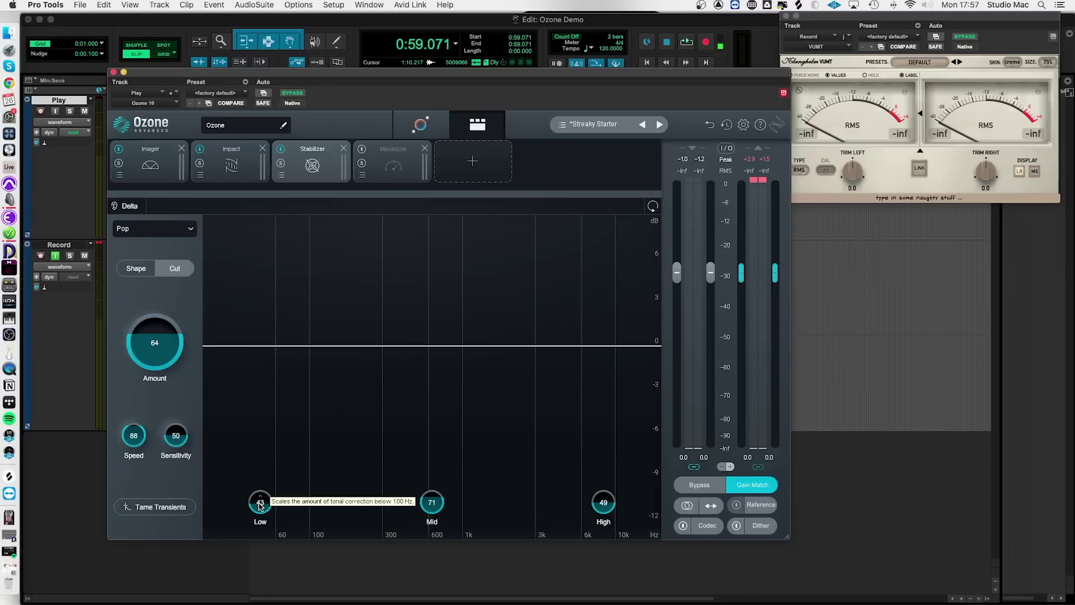
pyautogui.moveTo(260, 505); pyautogui.dragTo(260, 480)
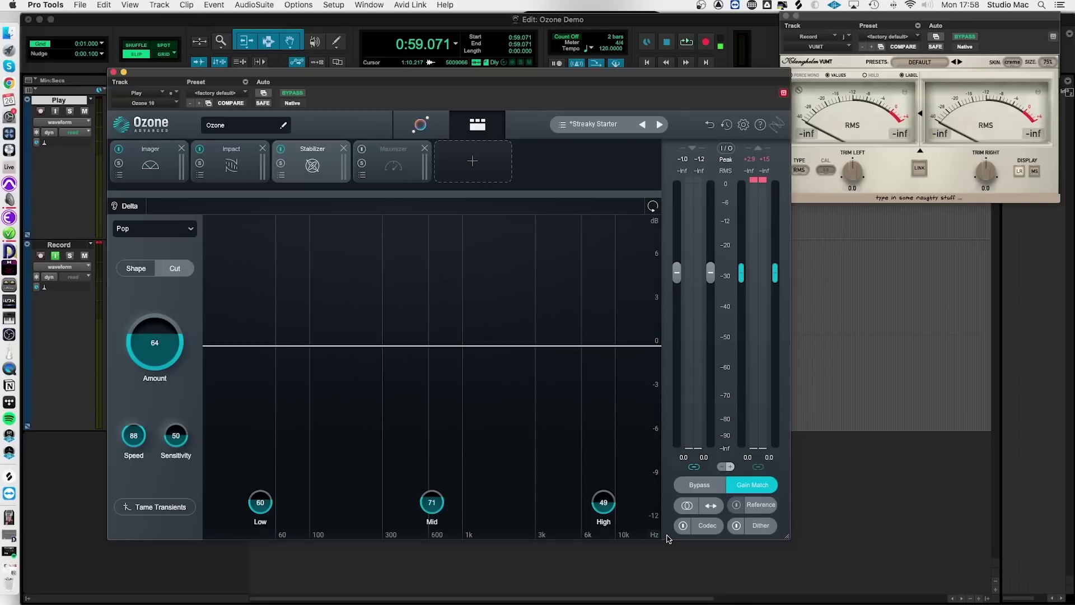
pyautogui.moveTo(604, 503)
pyautogui.mouseDown()
pyautogui.moveTo(609, 448)
pyautogui.moveTo(614, 488)
pyautogui.mouseUp()
pyautogui.click(237, 172)
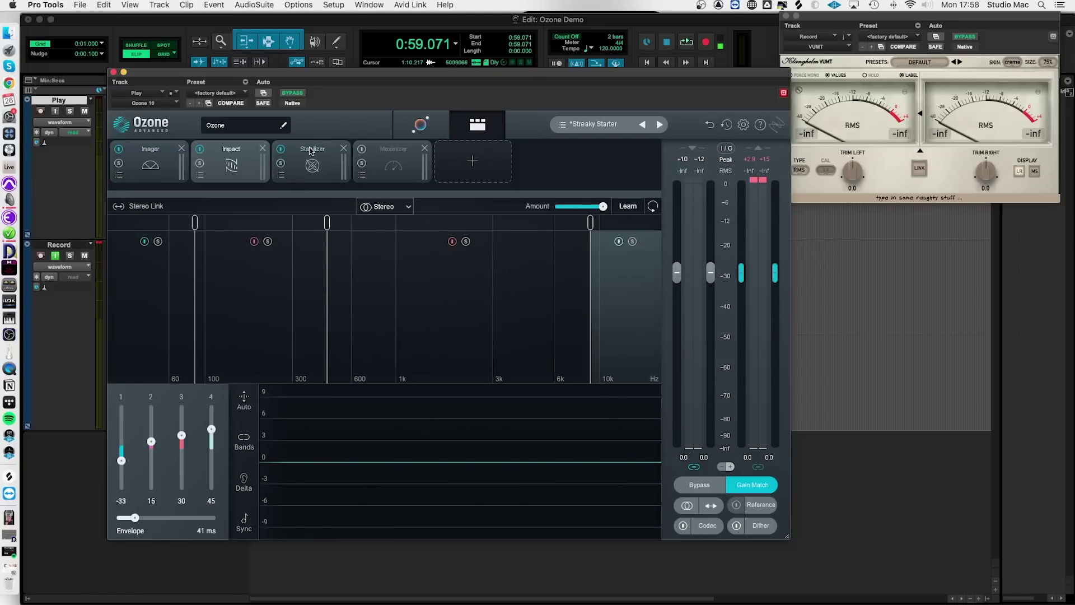
pyautogui.click(312, 175)
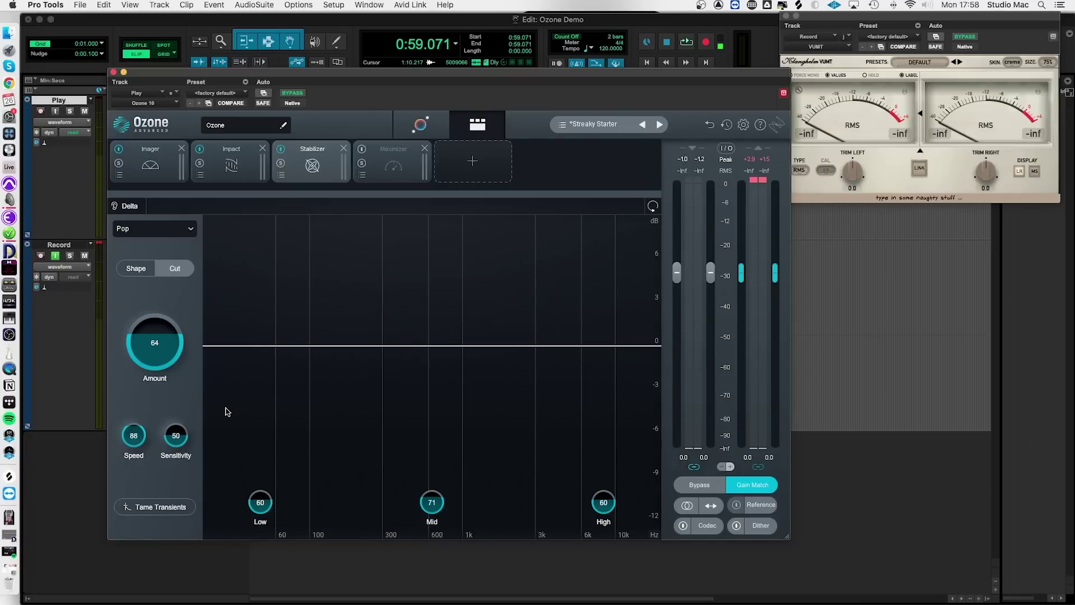
# Play the track, switch the Stabilizer to Shape mode and set its Amount, Speed and Smoothing to 100
pyautogui.press('space')
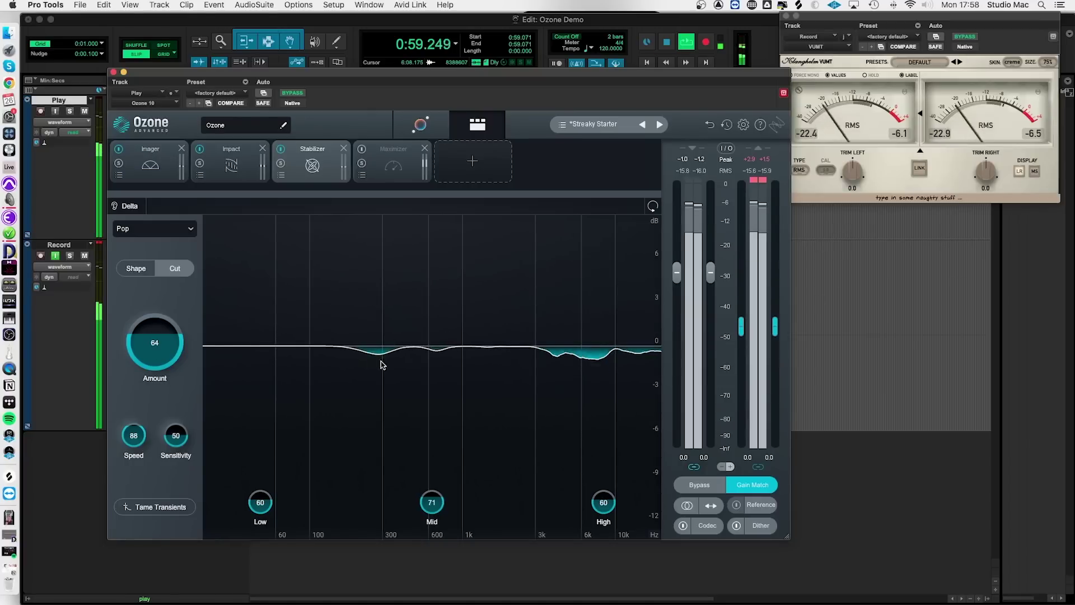
pyautogui.click(135, 268)
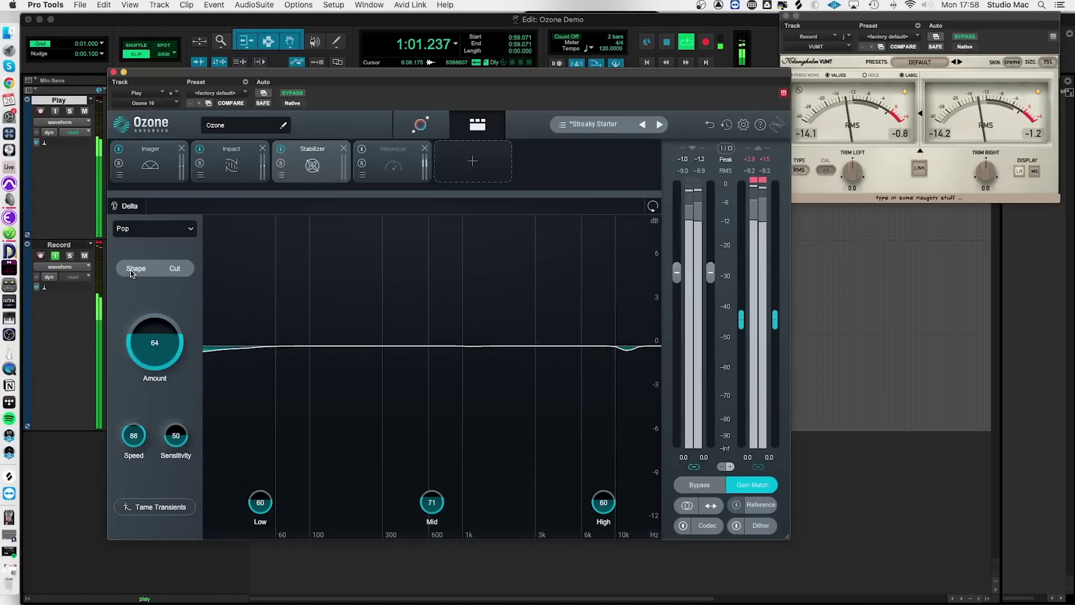
pyautogui.moveTo(153, 340); pyautogui.dragTo(153, 247)
pyautogui.moveTo(177, 442); pyautogui.dragTo(176, 399)
pyautogui.moveTo(135, 434); pyautogui.dragTo(132, 313)
pyautogui.moveTo(177, 429); pyautogui.dragTo(193, 599)
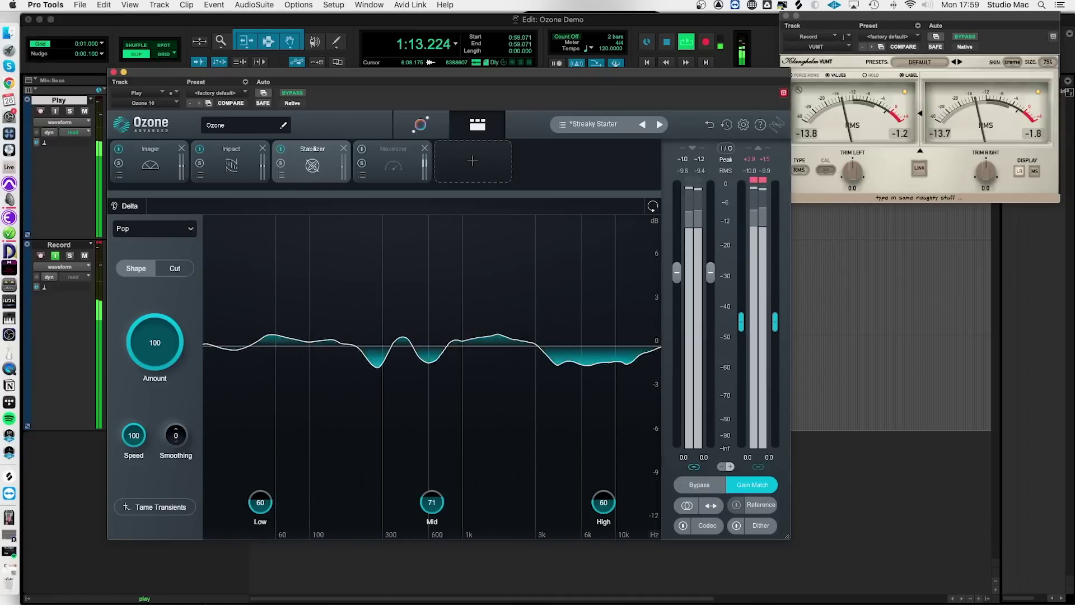
pyautogui.moveTo(206, 599); pyautogui.dragTo(168, 324)
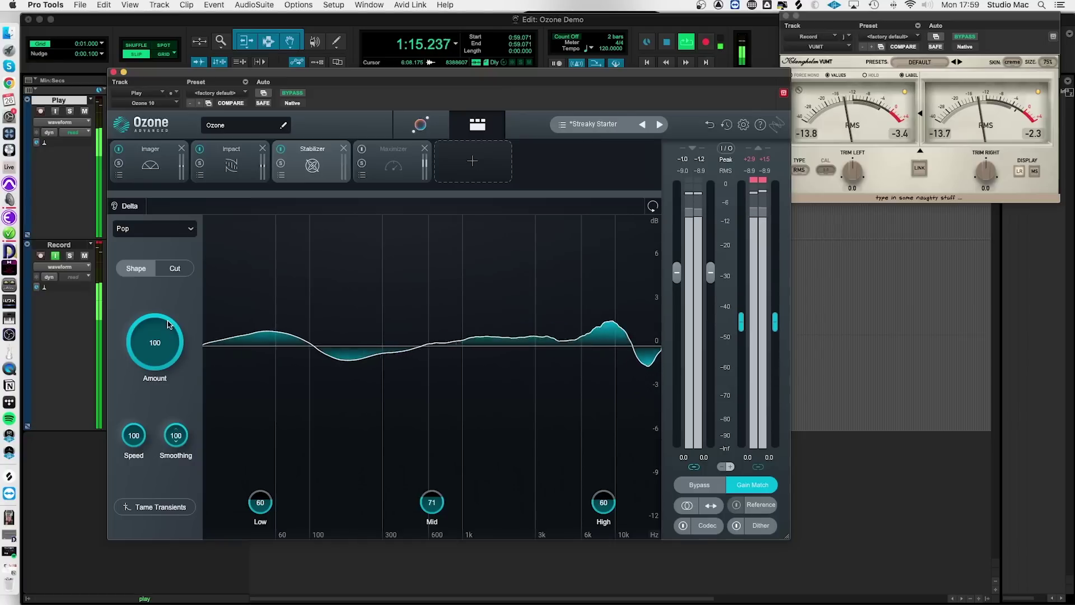
# Compare the Stabilizer's Smoothing at 0 and 100 during playback, finish with Smoothing and Speed at 0, and stop playback
pyautogui.moveTo(180, 429); pyautogui.dragTo(181, 563)
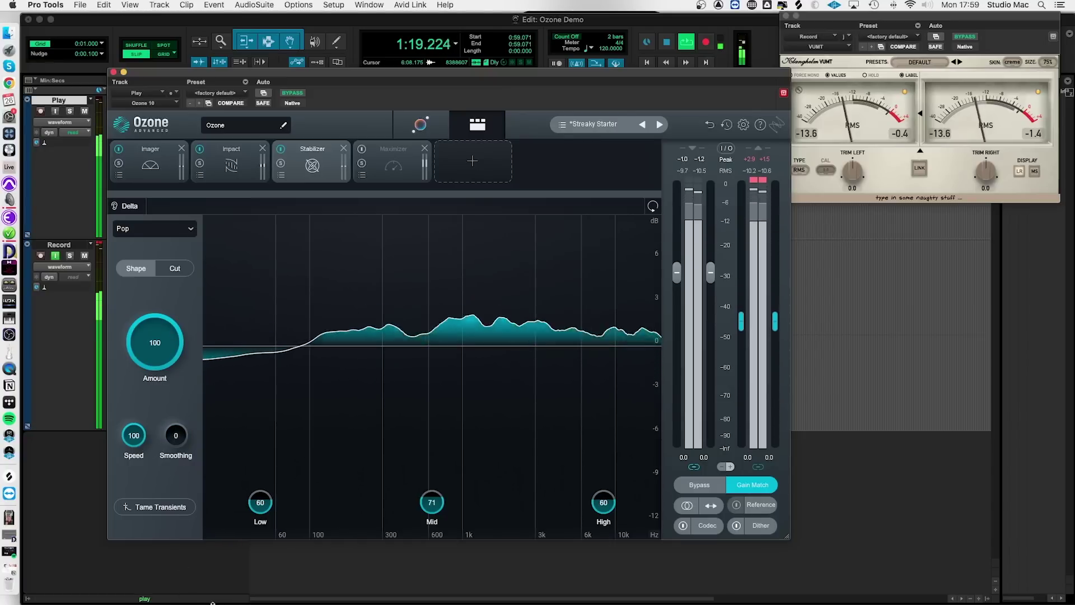
pyautogui.moveTo(133, 435)
pyautogui.mouseDown()
pyautogui.moveTo(174, 598)
pyautogui.moveTo(133, 468)
pyautogui.moveTo(134, 430)
pyautogui.mouseUp()
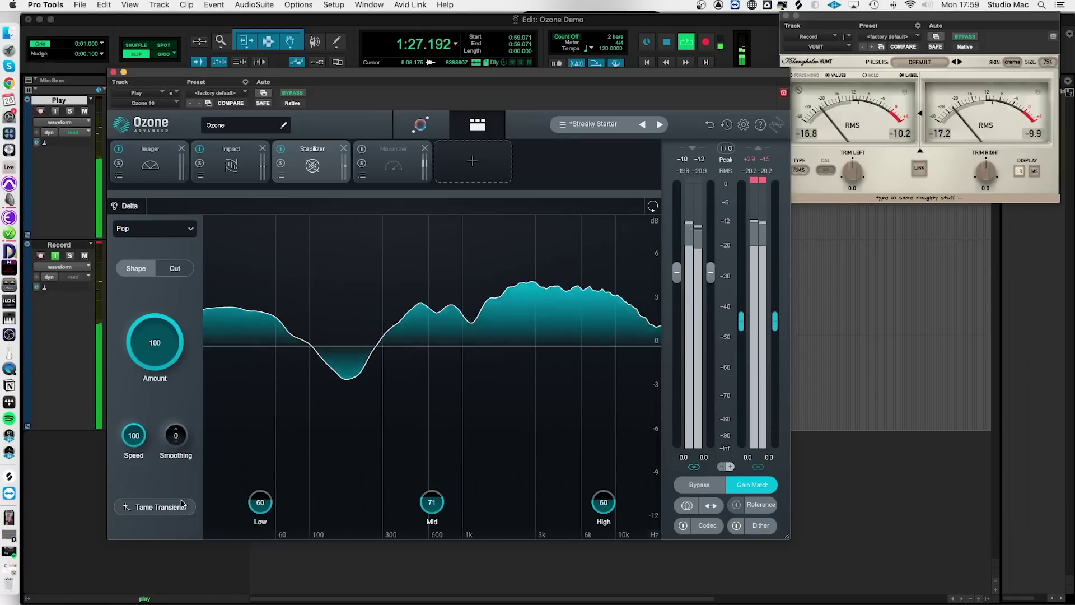
pyautogui.moveTo(177, 439); pyautogui.dragTo(182, 364)
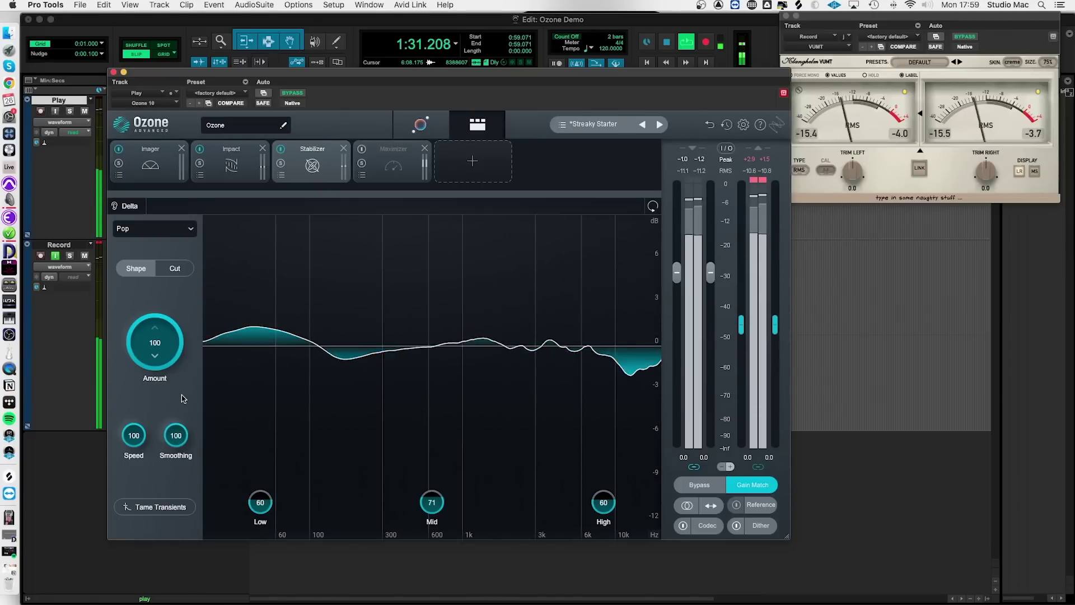
pyautogui.moveTo(180, 432); pyautogui.dragTo(191, 578)
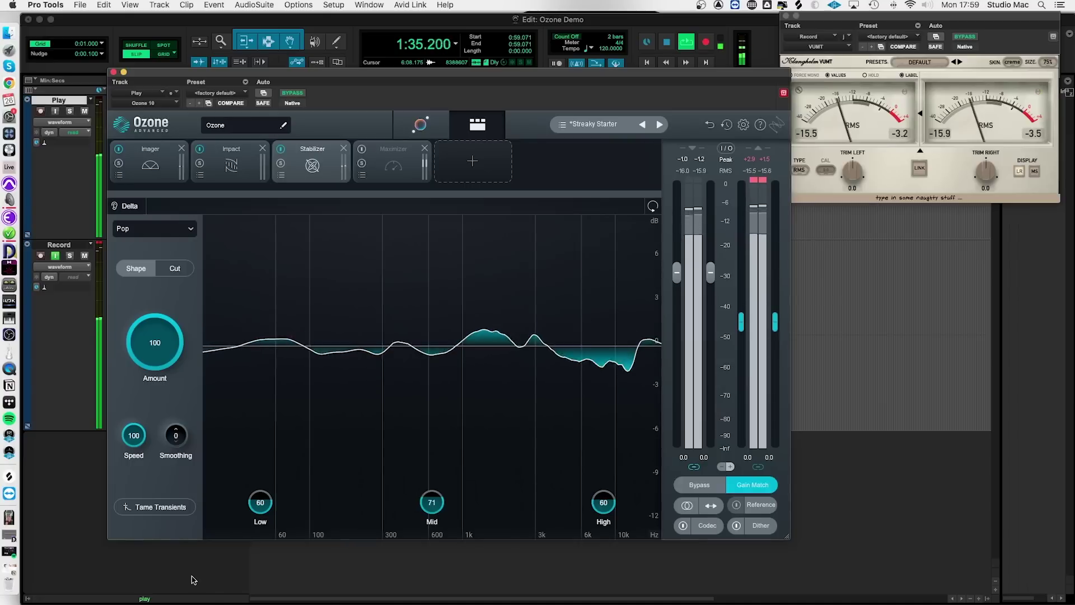
pyautogui.moveTo(134, 435); pyautogui.dragTo(151, 571)
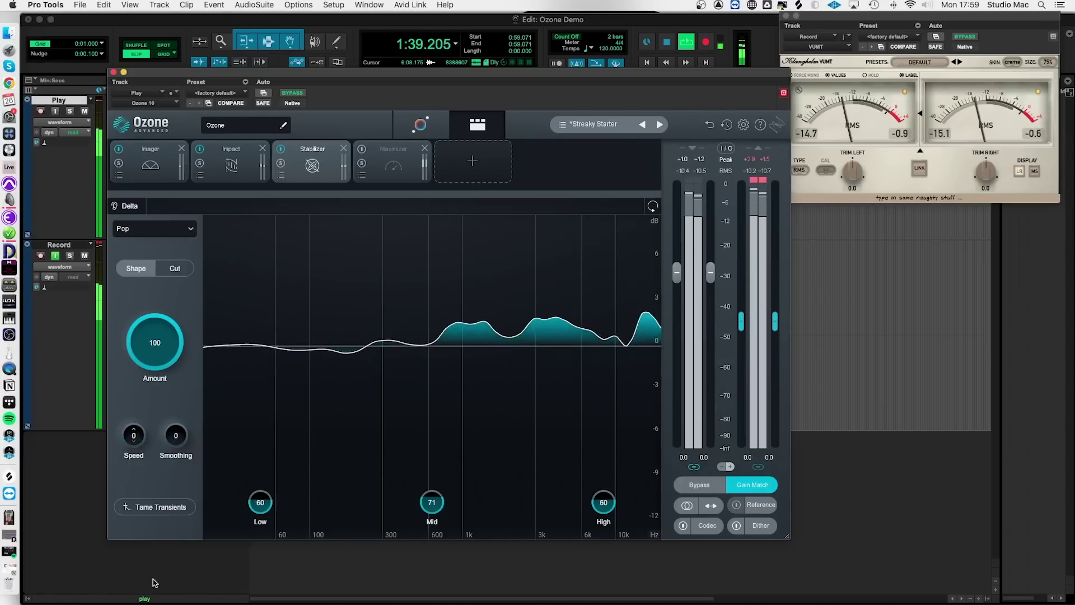
pyautogui.press('space')
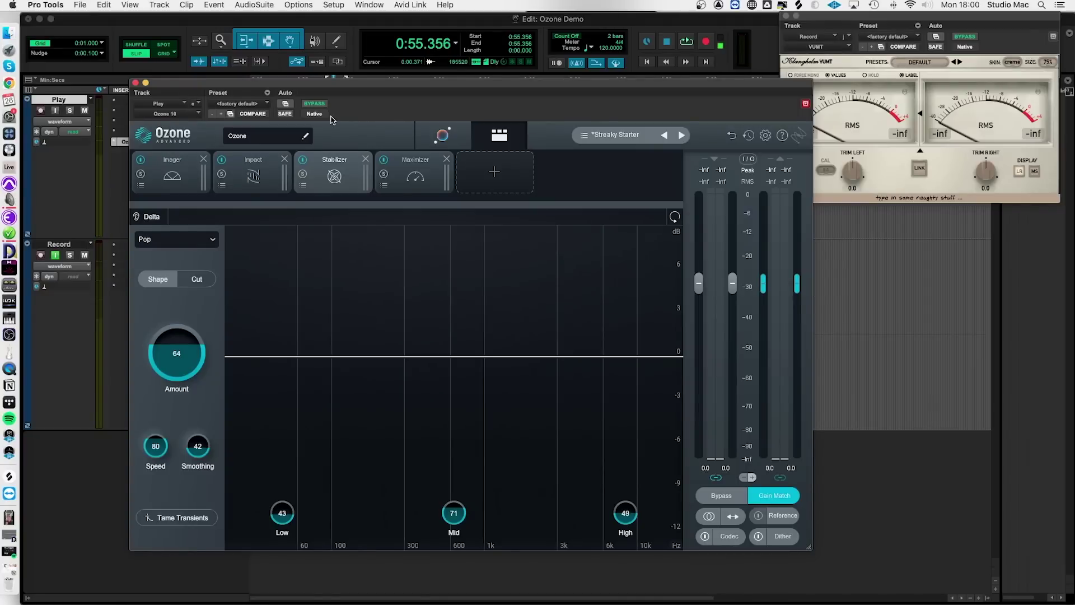
# Open the Maximizer, choose the Modern style for IRC IV and set the Threshold to -3.4 dB
pyautogui.click(404, 170)
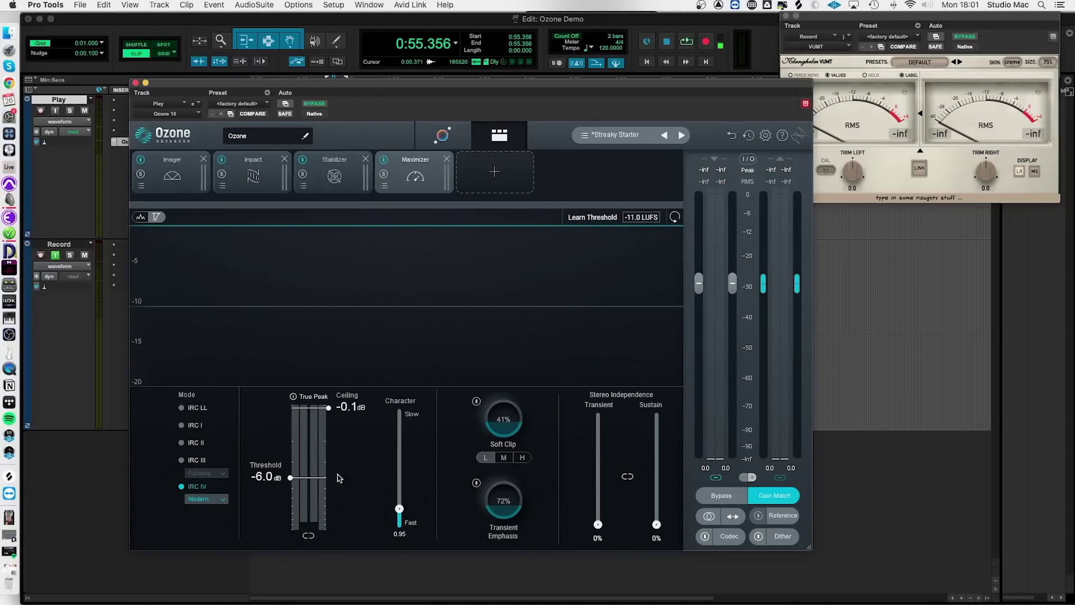
pyautogui.click(207, 499)
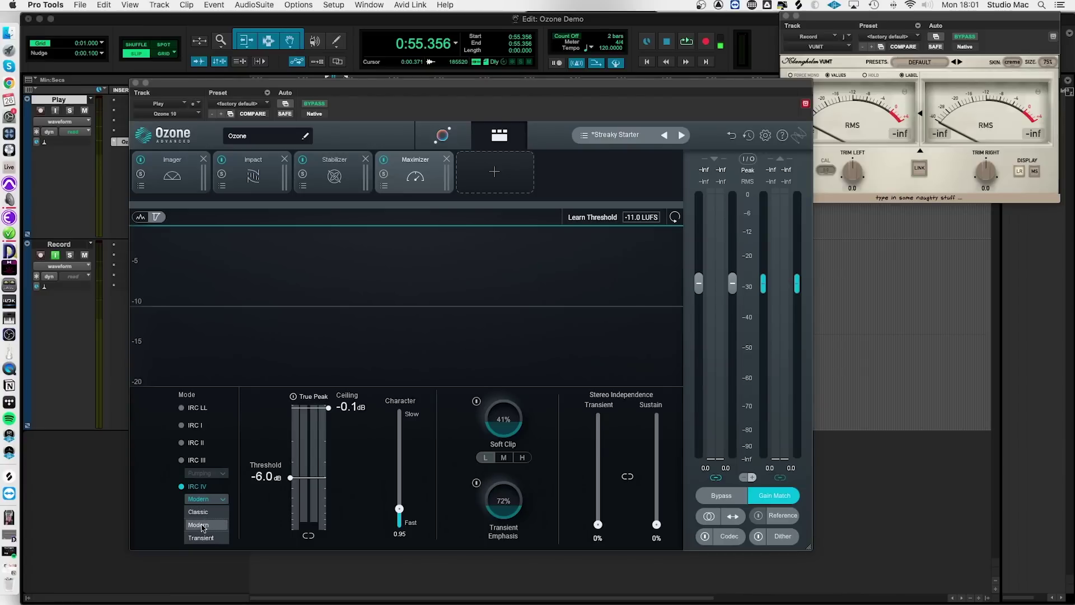
pyautogui.click(201, 525)
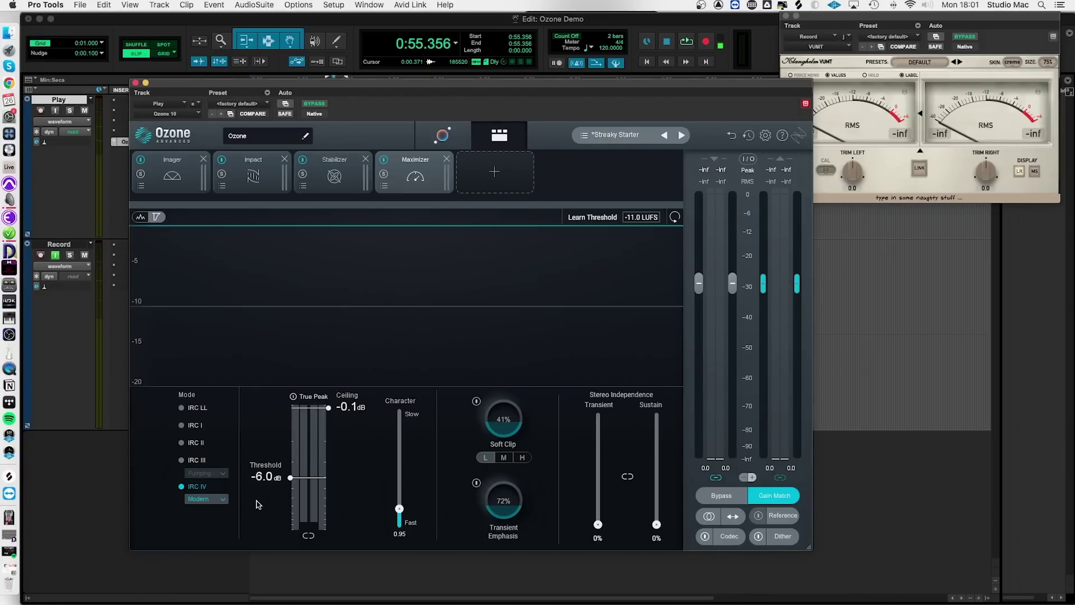
pyautogui.moveTo(291, 479); pyautogui.dragTo(291, 457)
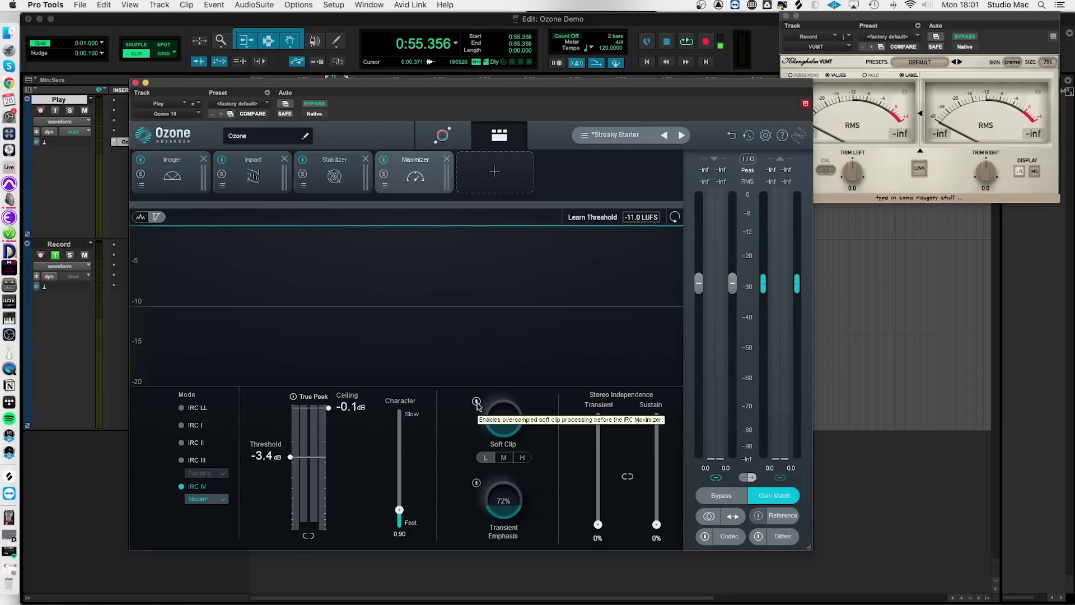
pyautogui.click(476, 402)
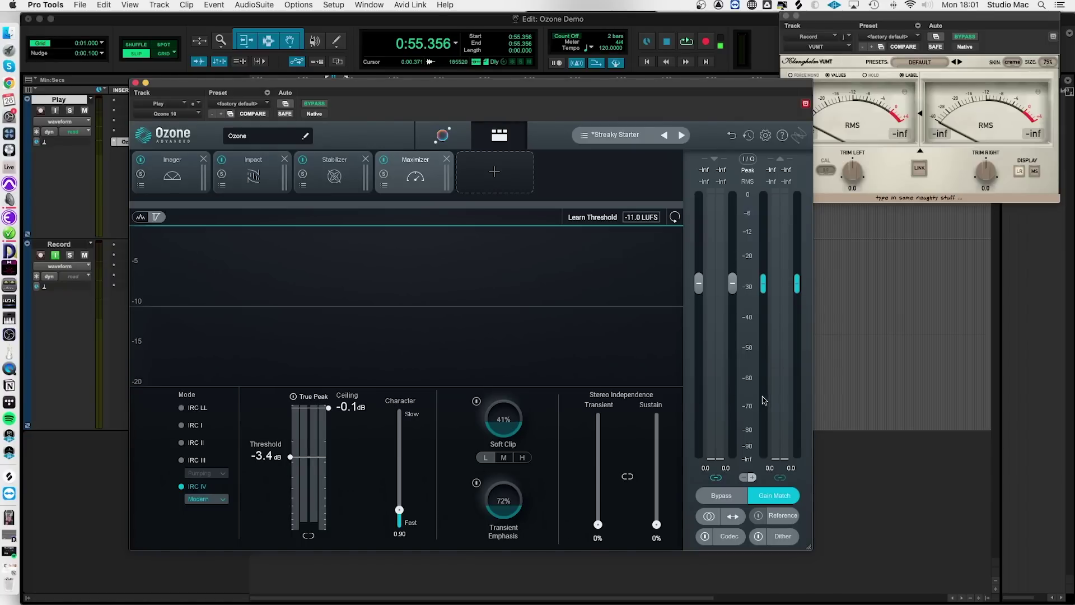
# Turn off Gain Match, play the track and raise the Maximizer's Threshold to -1.7 dB
pyautogui.click(784, 500)
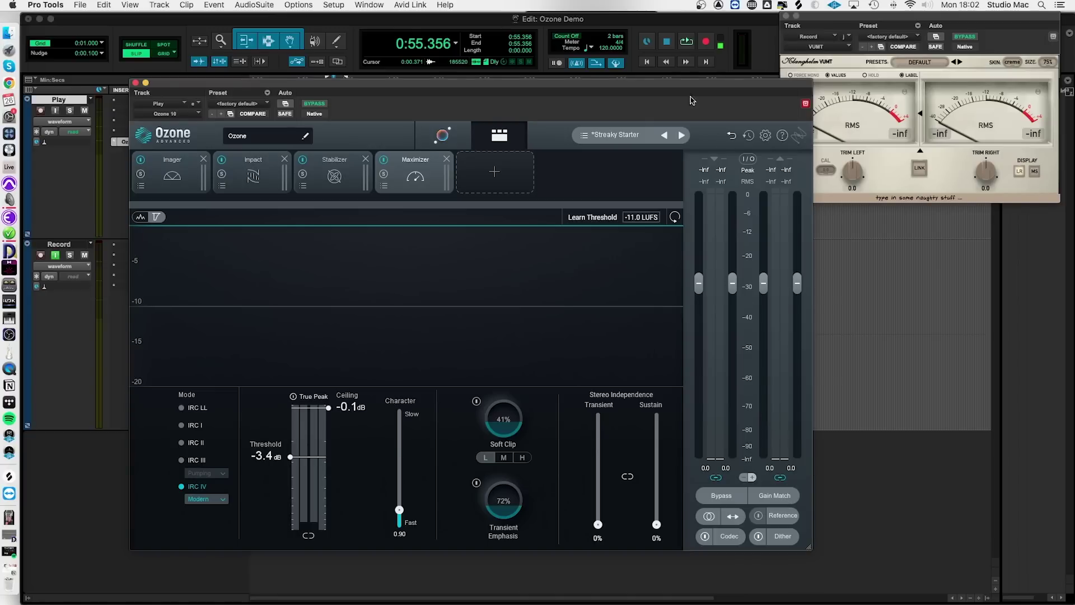
pyautogui.moveTo(675, 89); pyautogui.dragTo(628, 90)
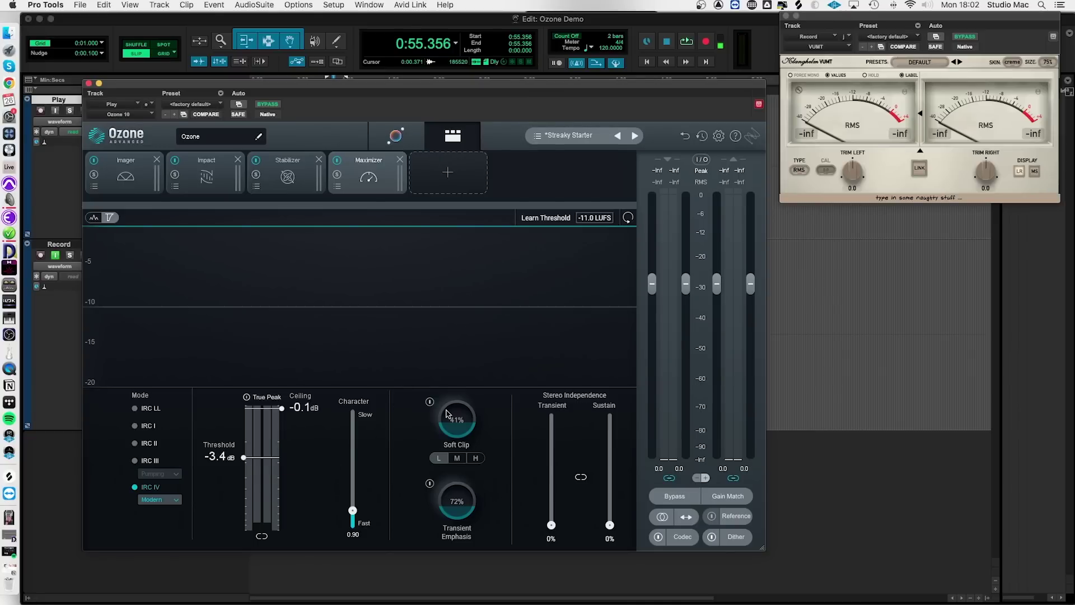
pyautogui.press('space')
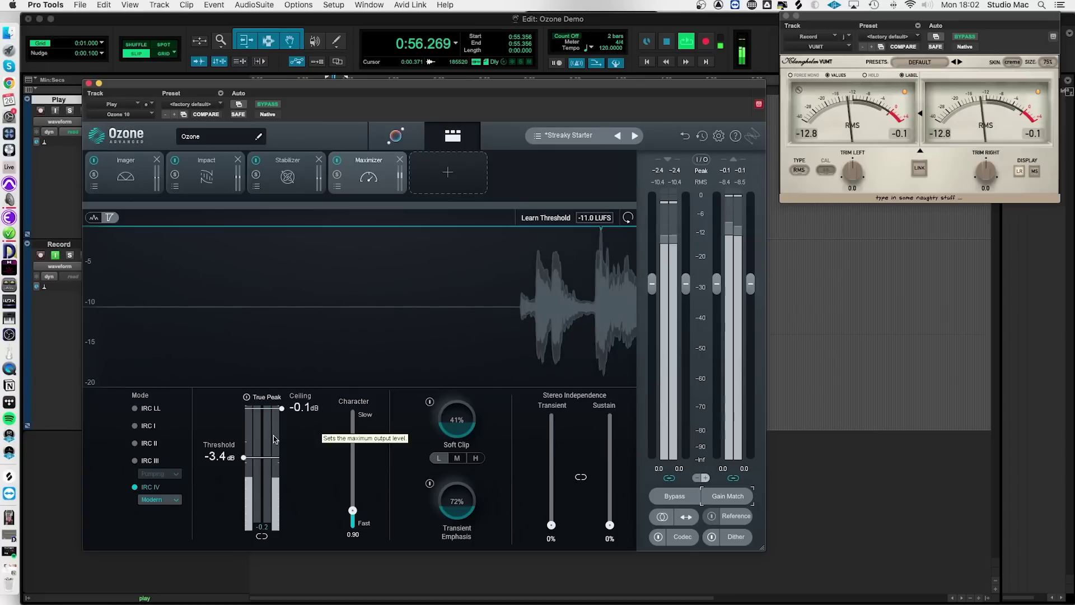
pyautogui.moveTo(244, 458); pyautogui.dragTo(243, 439)
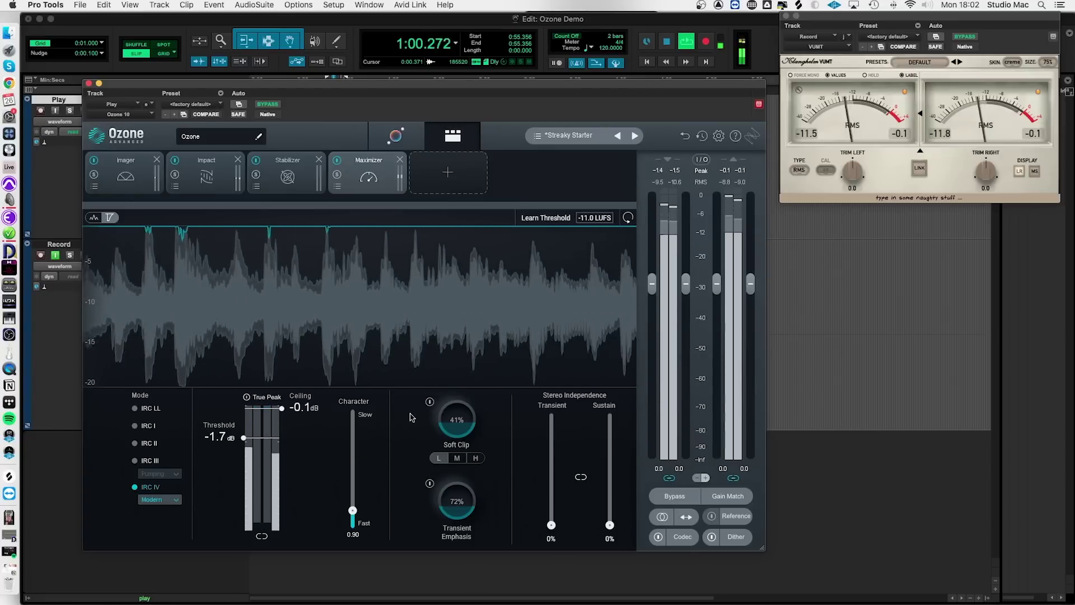
# Set Soft Clip to 60% in M mode and the Threshold to -4.6 dB while replaying the section, and stop playback
pyautogui.moveTo(457, 426); pyautogui.dragTo(462, 403)
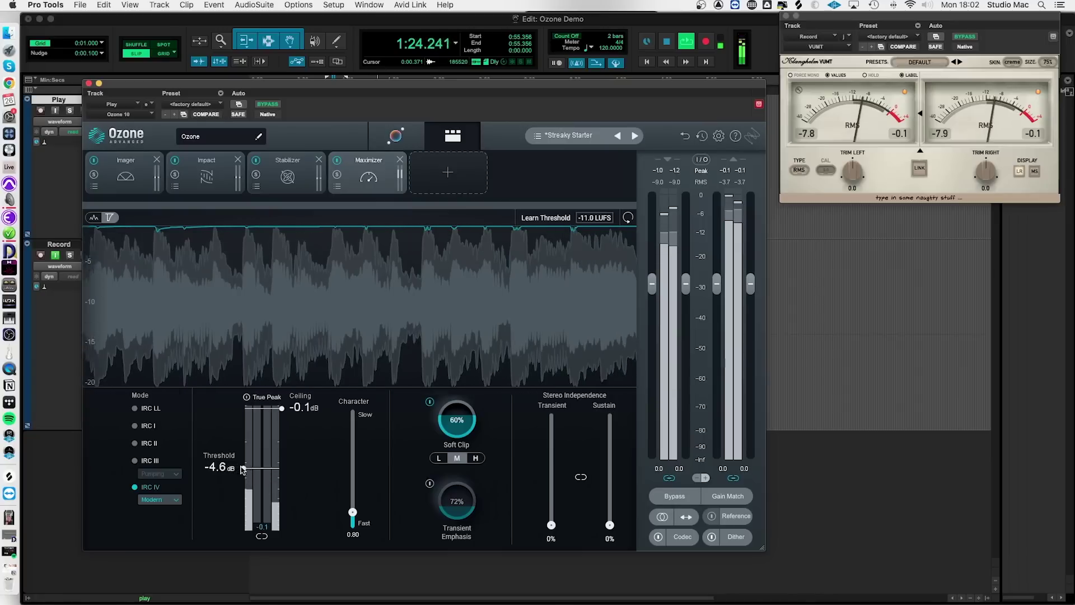
pyautogui.press('space')
pyautogui.press('space')
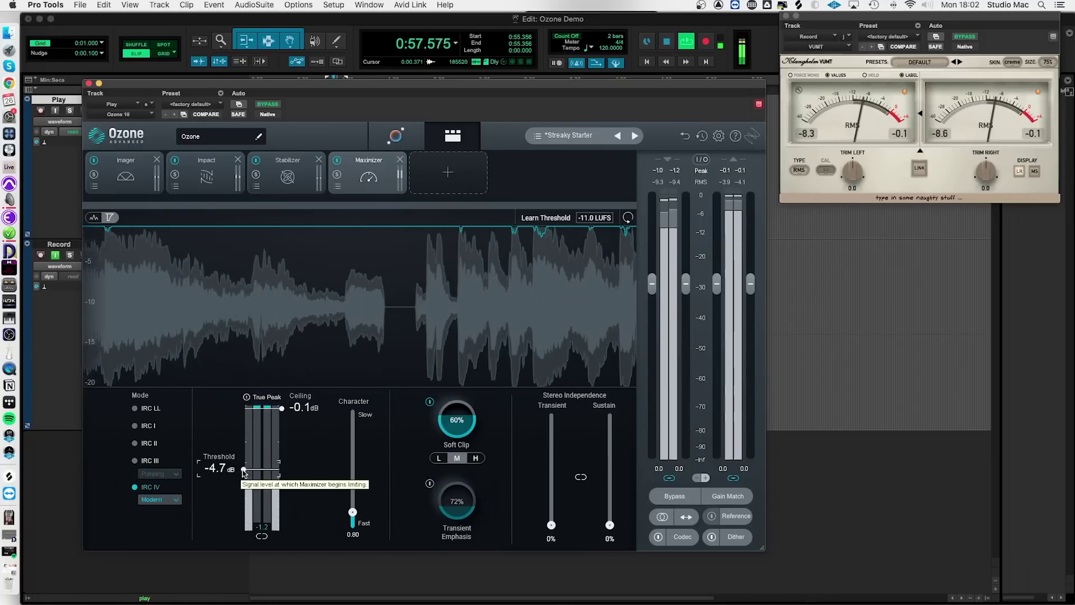
pyautogui.moveTo(244, 472); pyautogui.dragTo(244, 474)
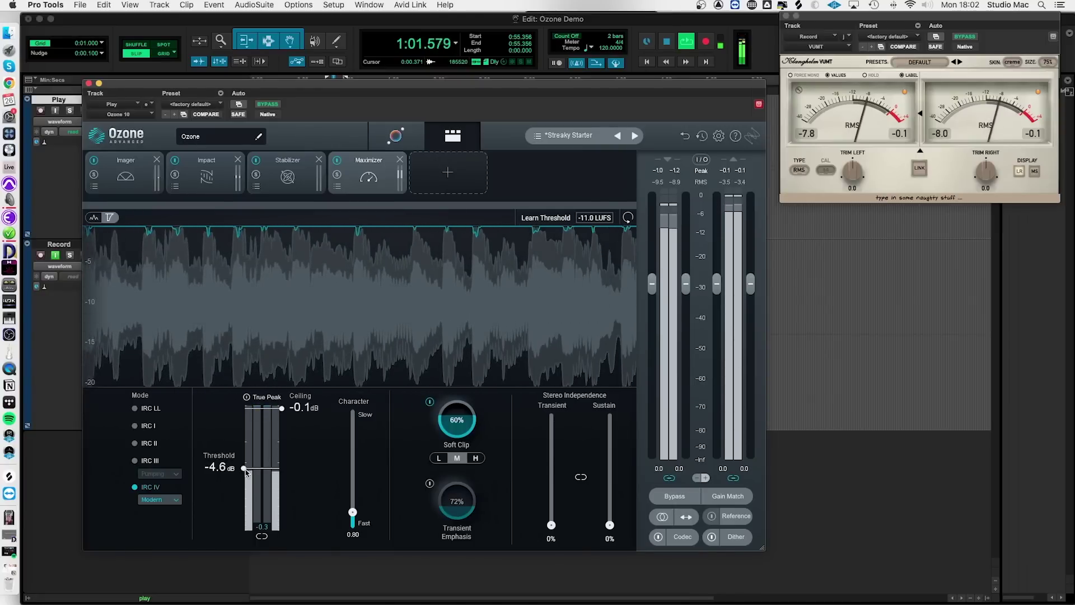
pyautogui.press('space')
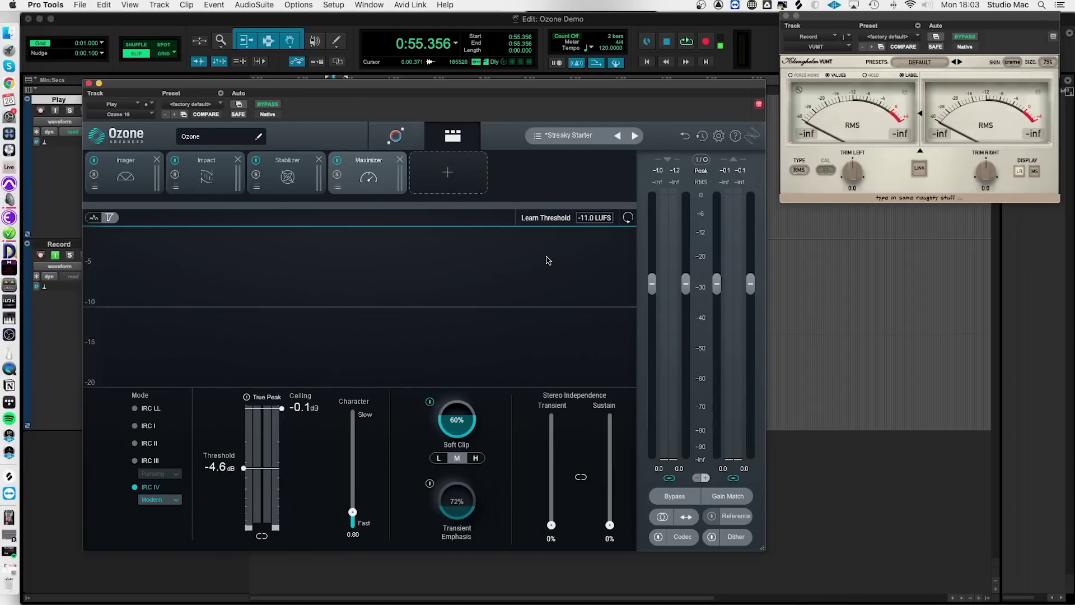
# Turn on Gain Match and play the track, comparing it with Impact bypassed and with all processing bypassed
pyautogui.click(721, 499)
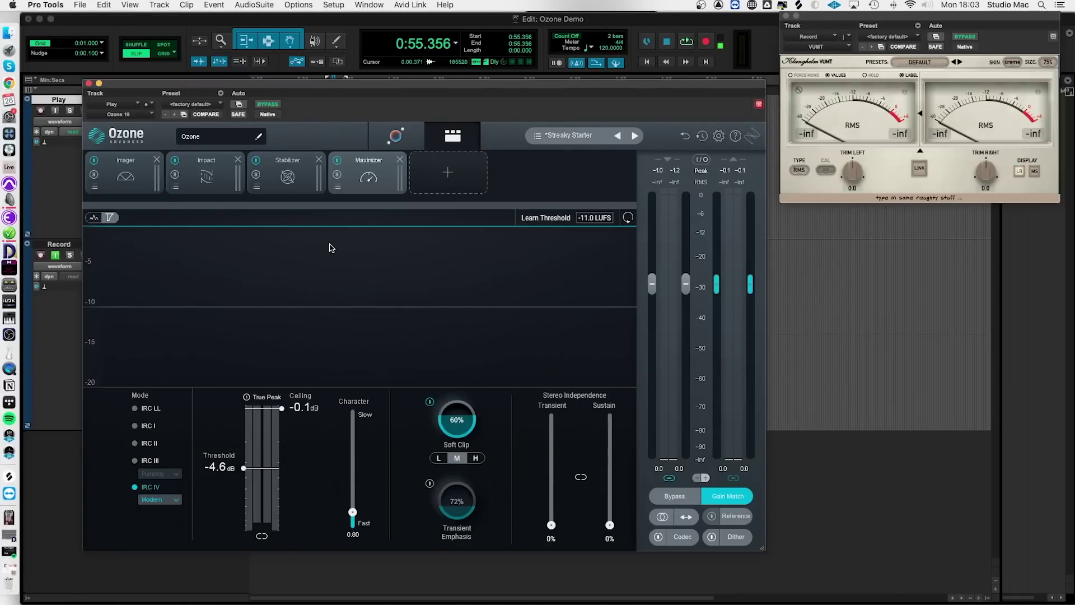
pyautogui.press('space')
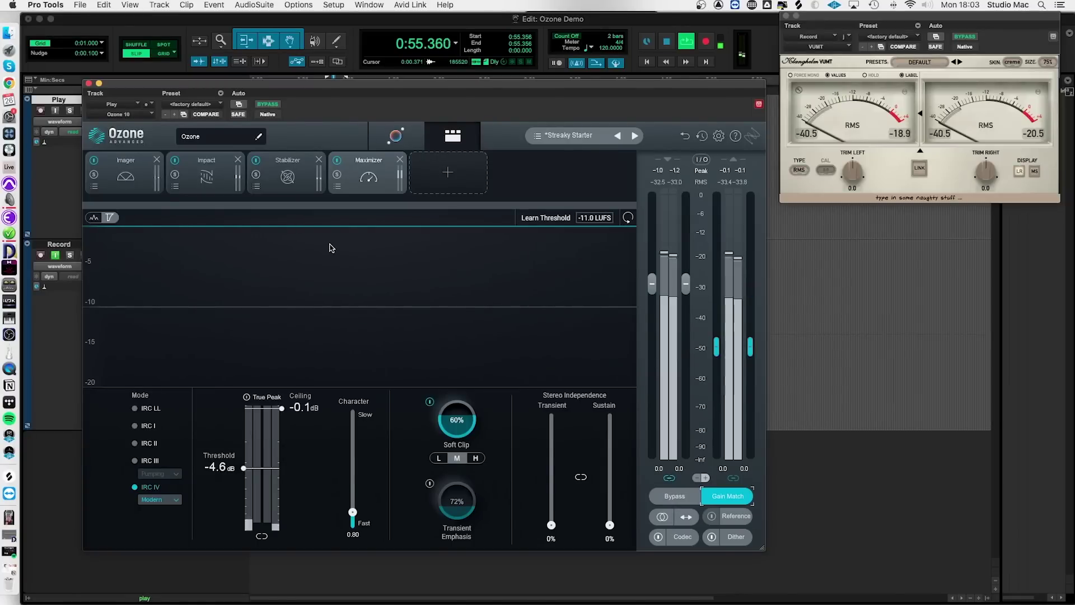
pyautogui.click(207, 178)
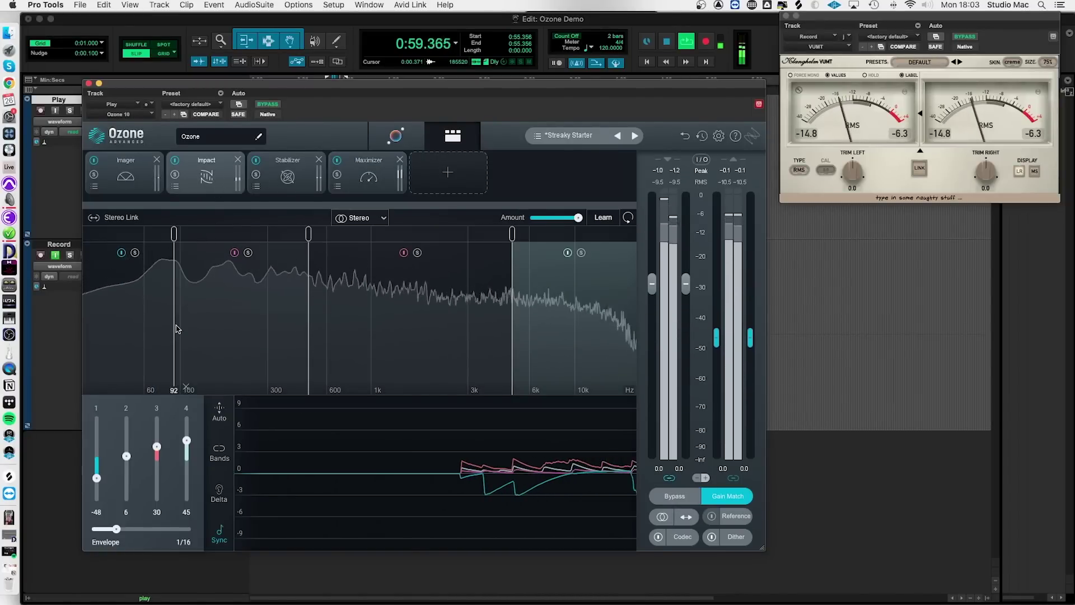
pyautogui.click(177, 162)
pyautogui.click(177, 163)
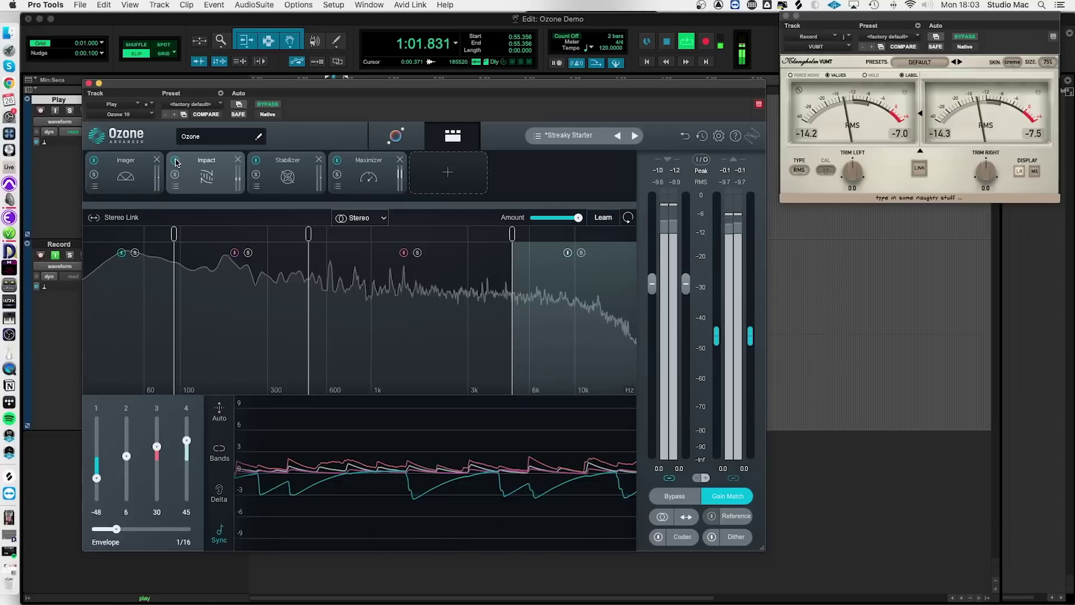
pyautogui.click(673, 497)
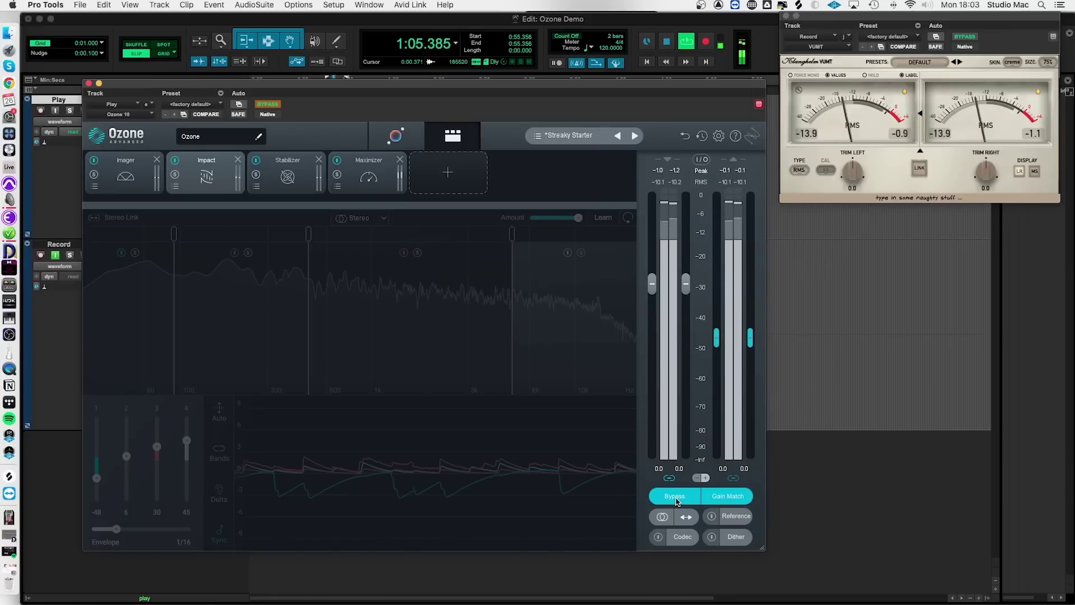
pyautogui.click(674, 497)
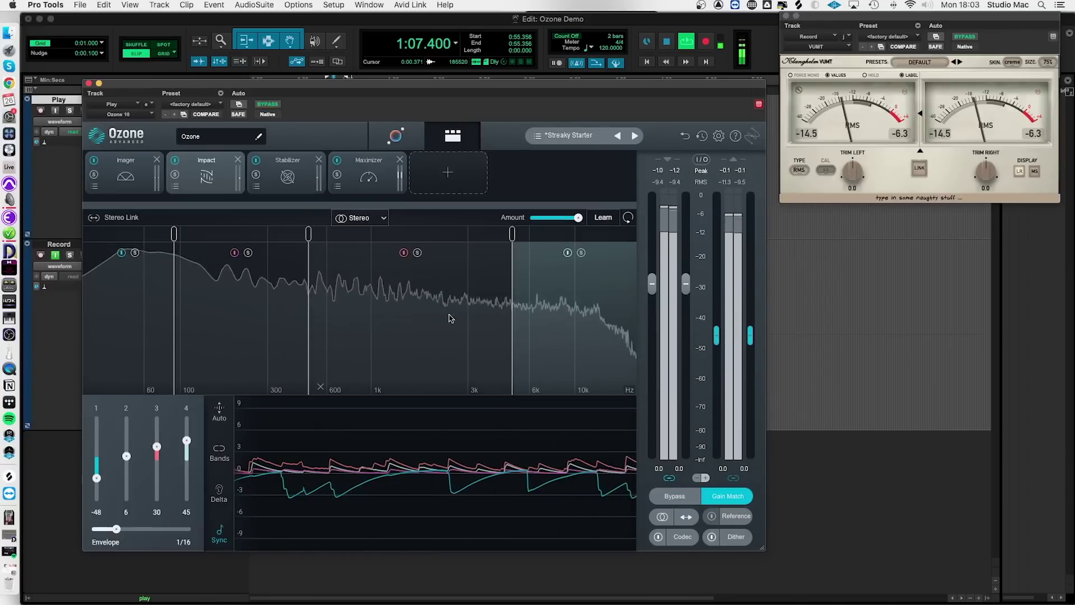
# Set the Stabilizer's Mid to 56, Smoothing to 4, Speed to 100 and Amount to 68, switch it to Cut mode and stop playback
pyautogui.click(290, 185)
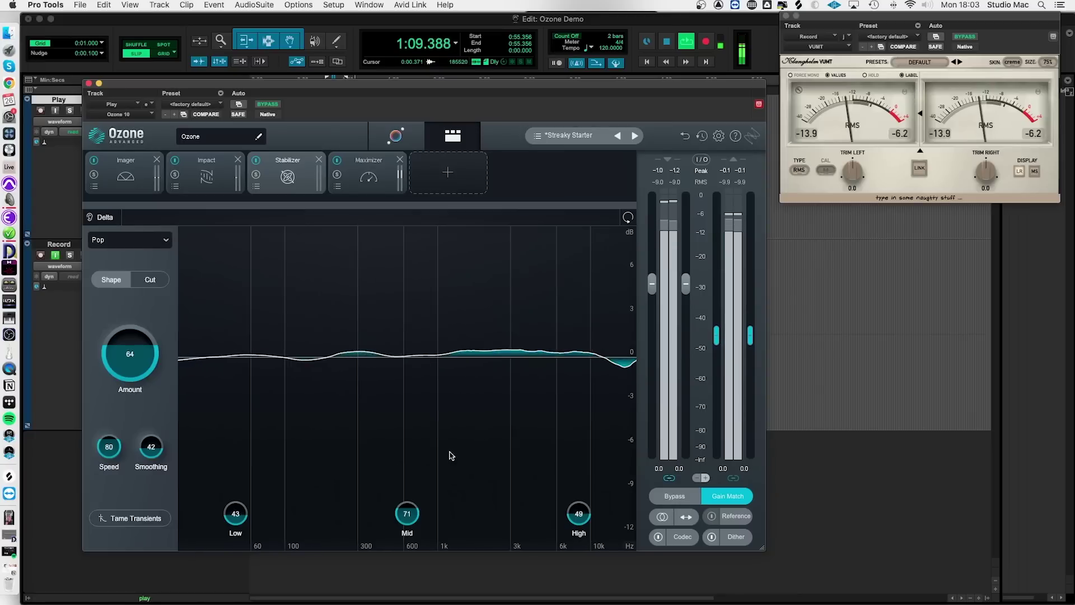
pyautogui.moveTo(414, 508); pyautogui.dragTo(408, 537)
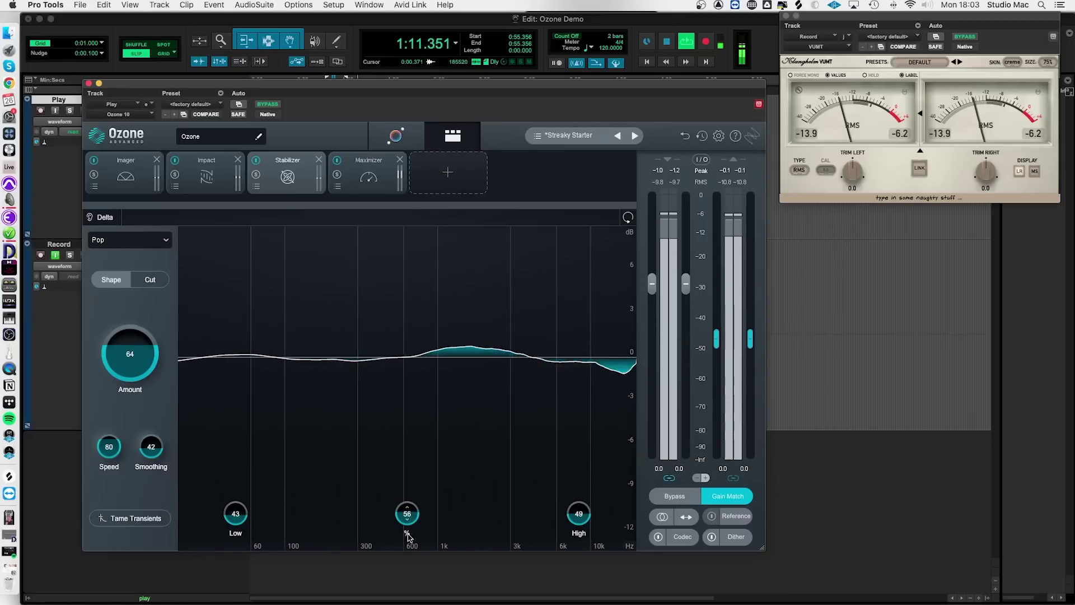
pyautogui.moveTo(155, 452); pyautogui.dragTo(152, 493)
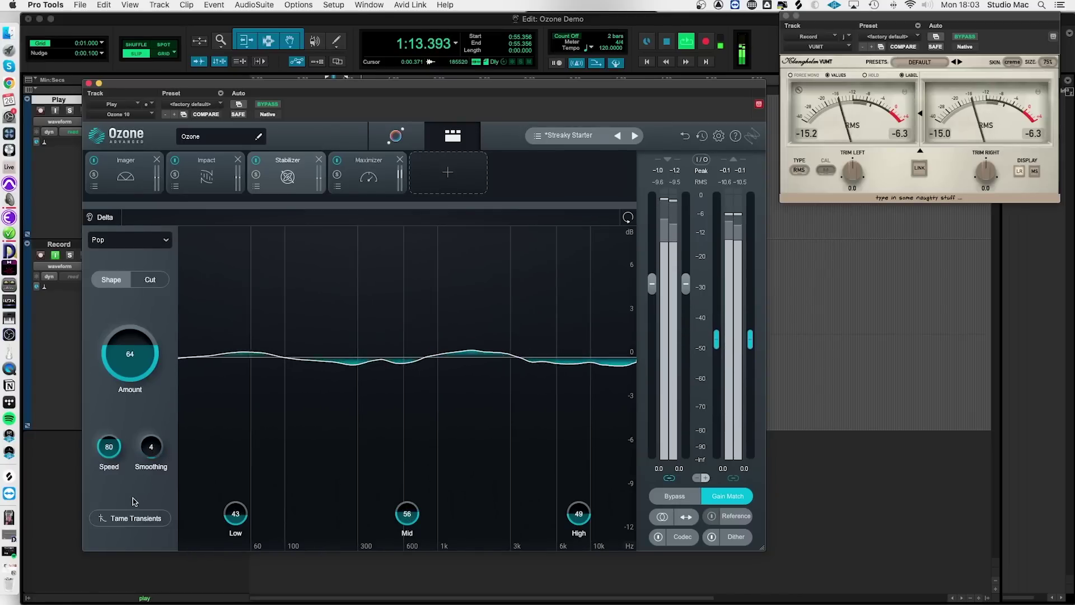
pyautogui.moveTo(109, 449); pyautogui.dragTo(108, 442)
pyautogui.moveTo(132, 348); pyautogui.dragTo(131, 340)
pyautogui.click(151, 281)
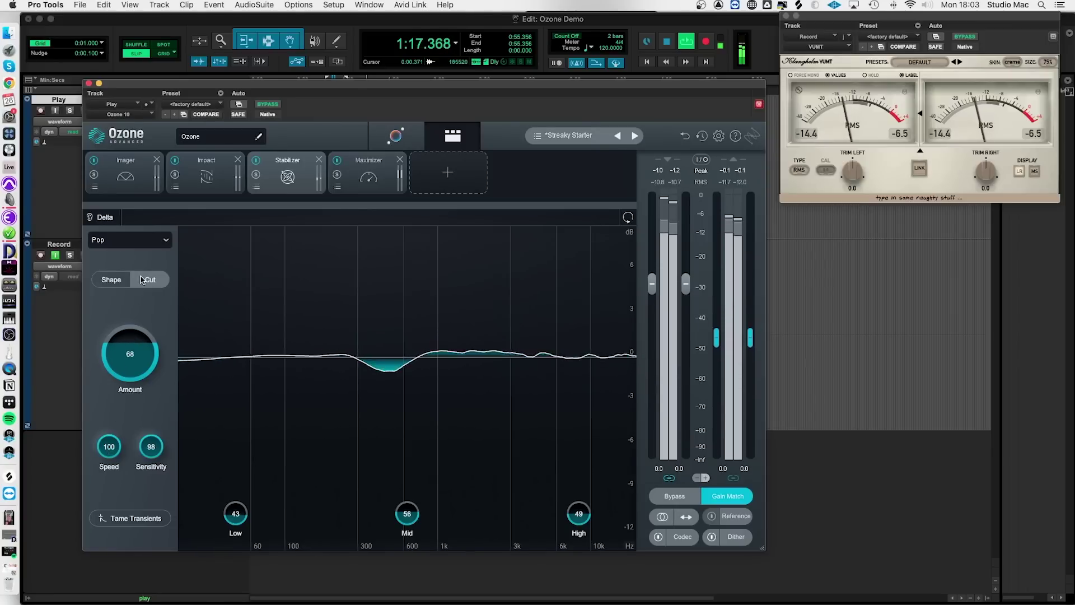
pyautogui.press('space')
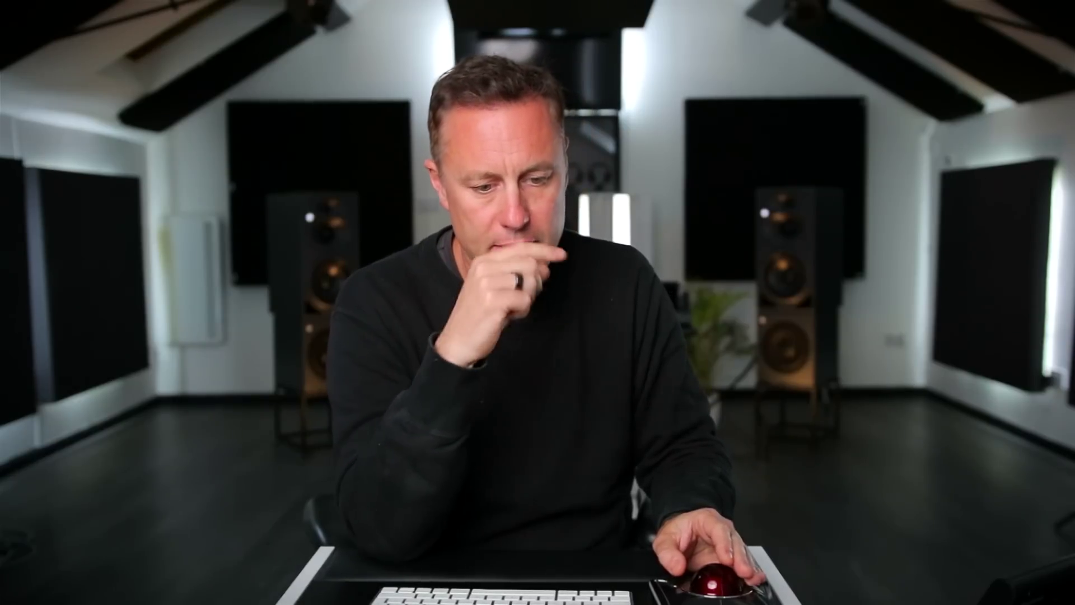
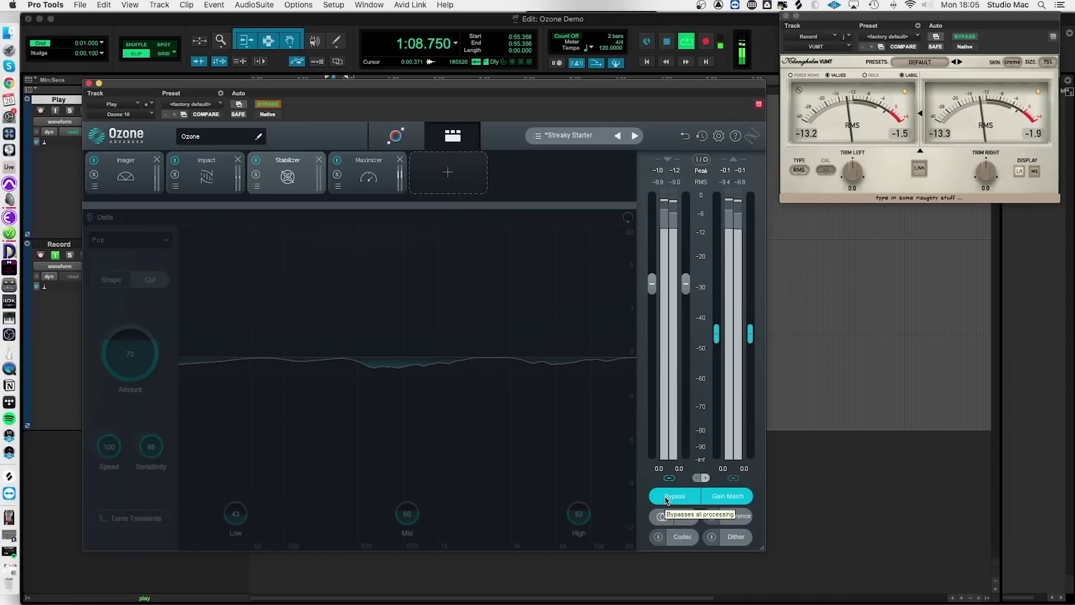
# Nudge Impact's highest crossover near 5.0 kHz, move the plugin window to reveal the timeline and bypass all processing
pyautogui.click(210, 171)
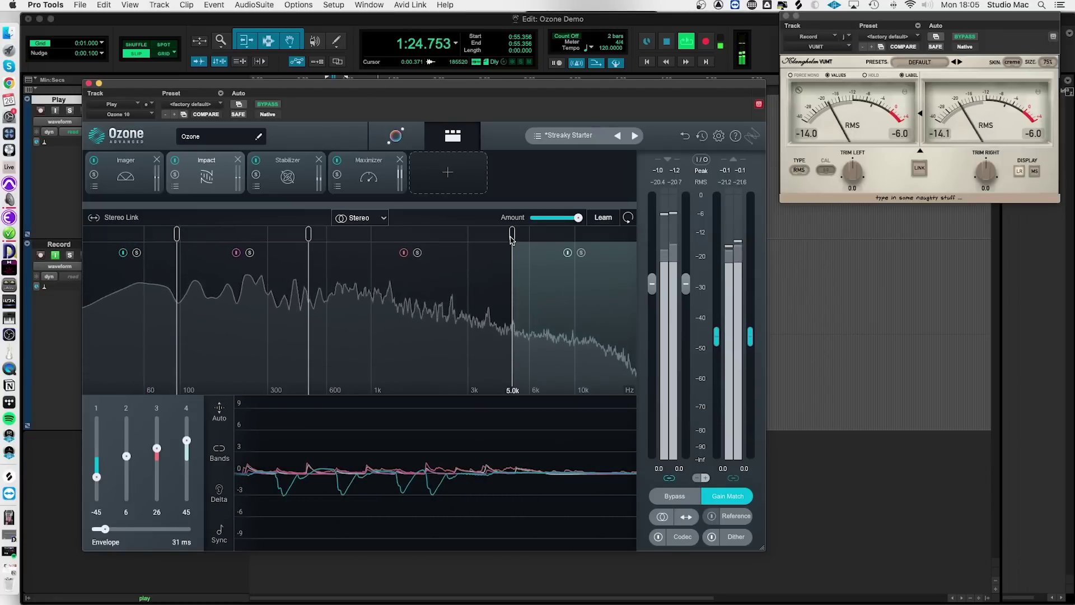
pyautogui.moveTo(514, 237); pyautogui.dragTo(513, 238)
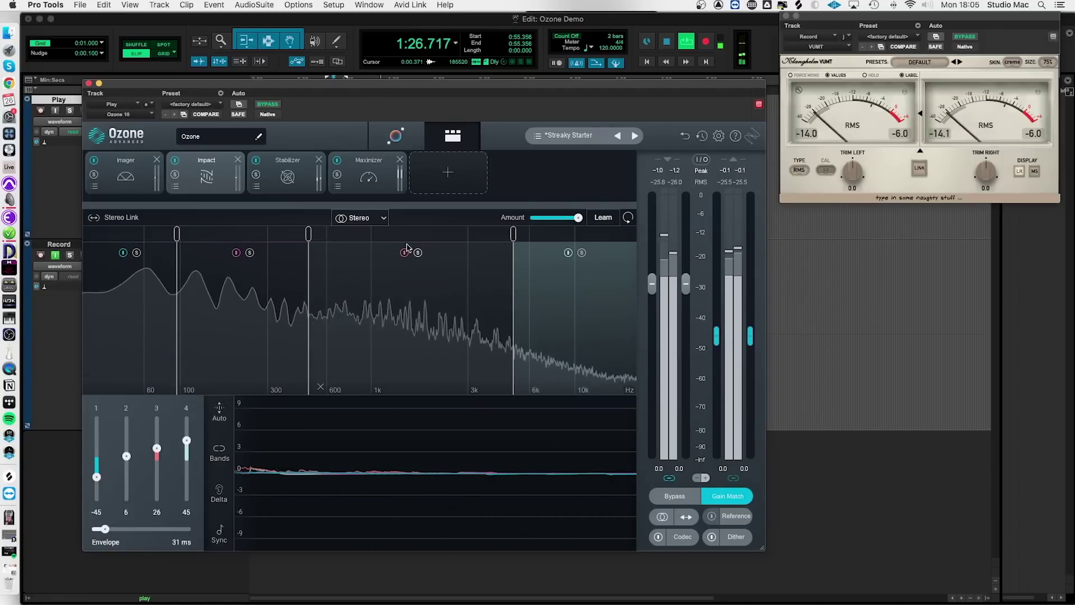
pyautogui.moveTo(323, 86); pyautogui.dragTo(354, 142)
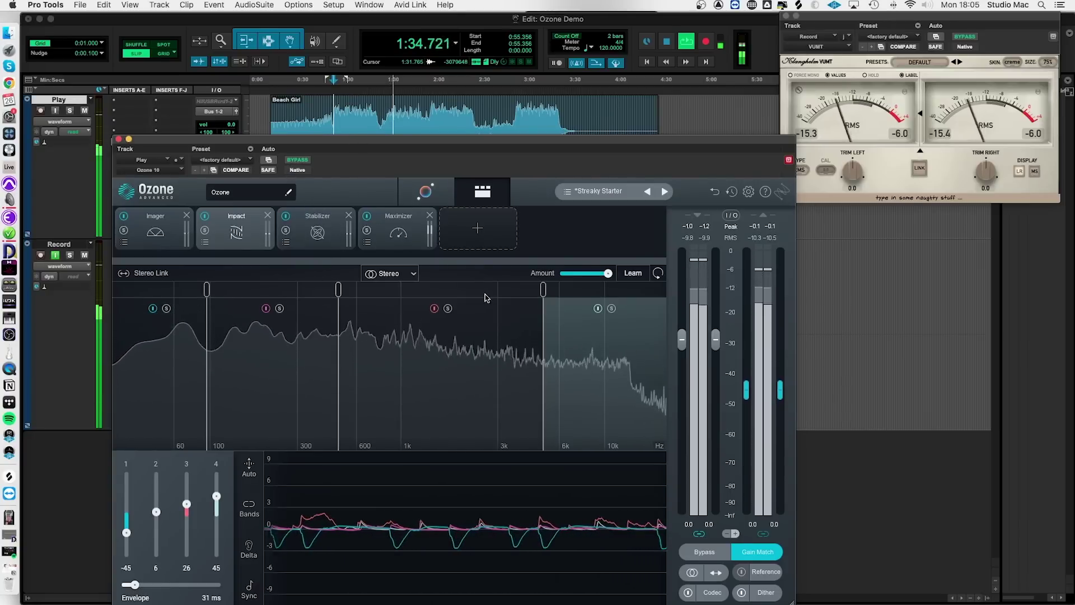
pyautogui.click(694, 552)
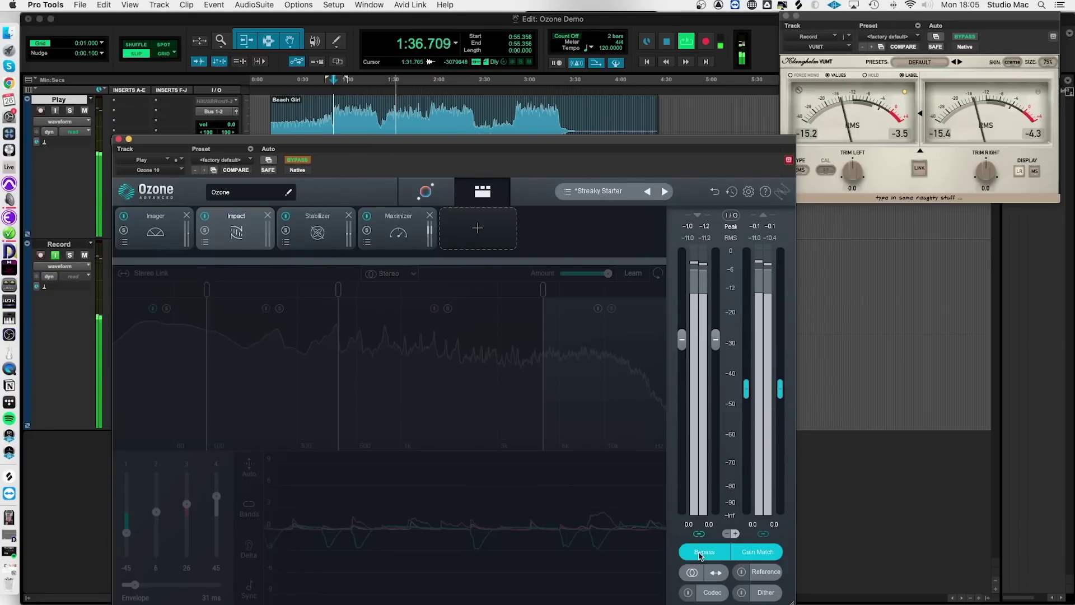
# Re-enable the processing and compare the gain-matched track with the Imager bypassed and with all processing bypassed
pyautogui.click(702, 552)
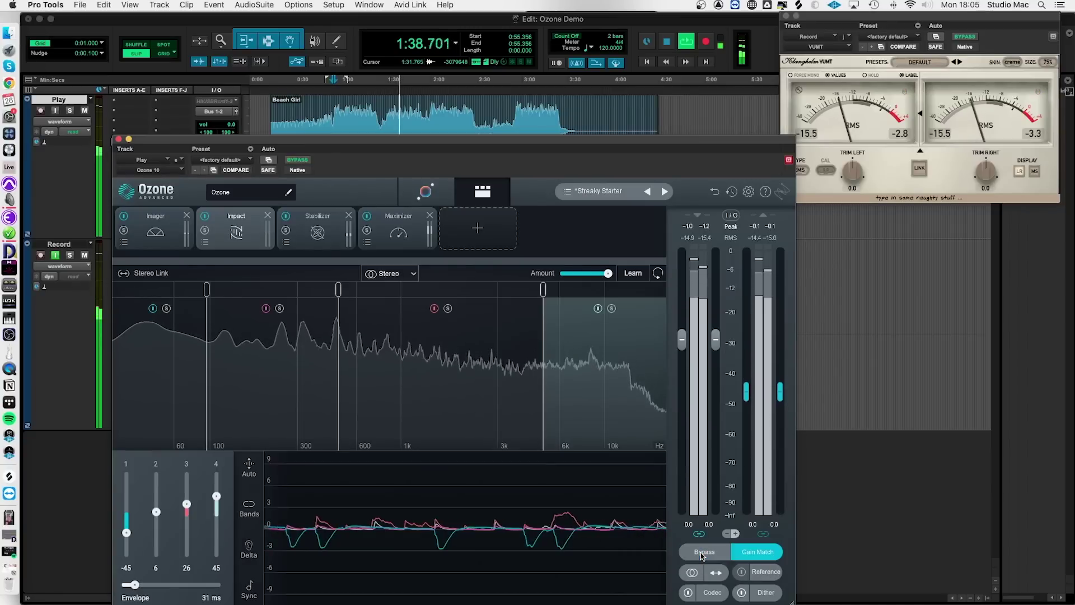
pyautogui.click(160, 241)
pyautogui.click(124, 217)
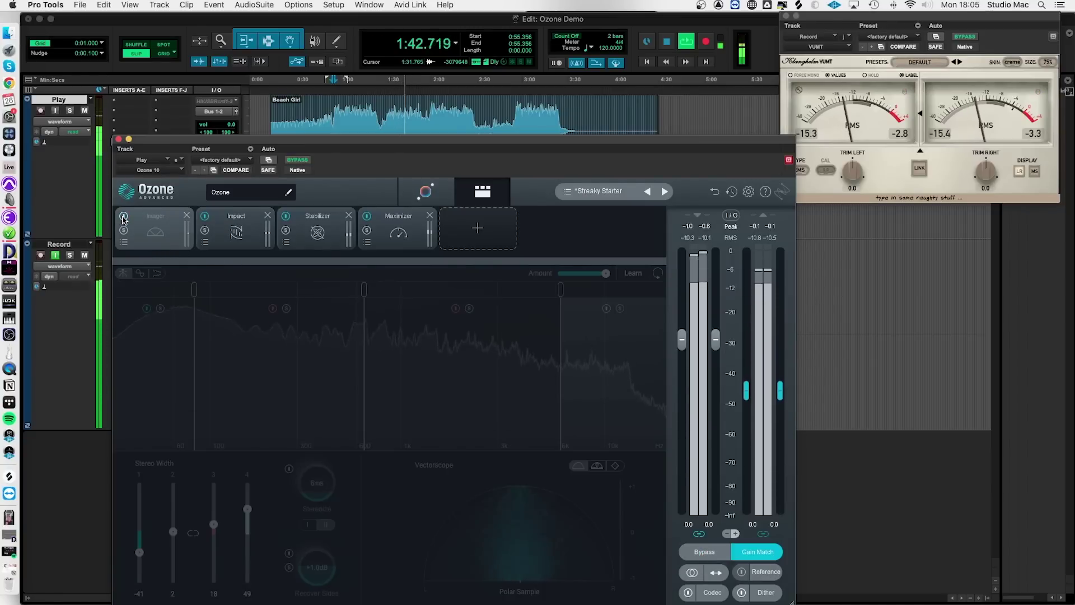
pyautogui.click(123, 216)
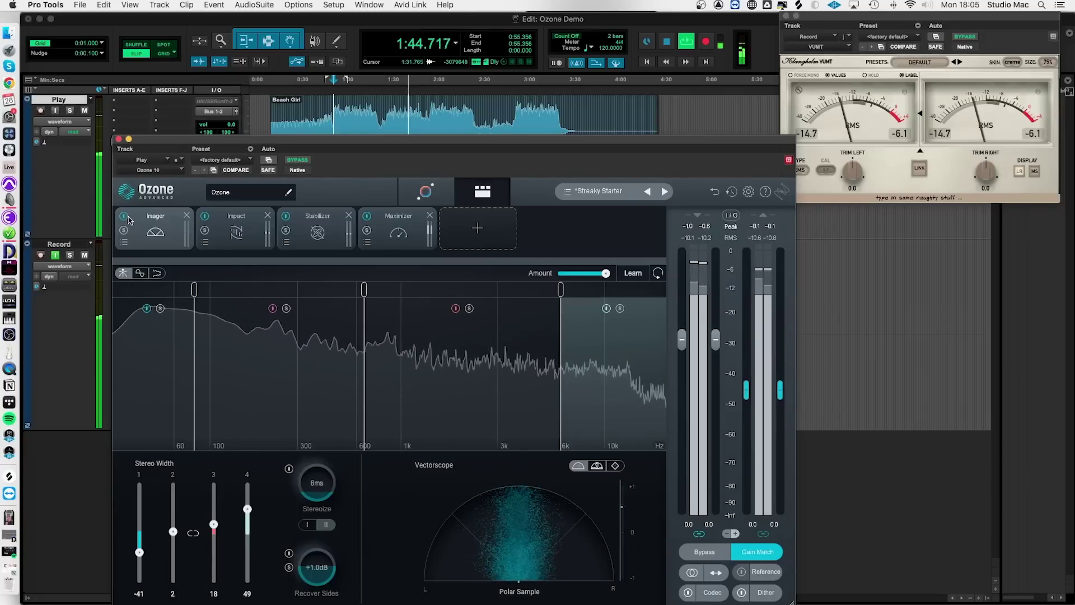
pyautogui.click(706, 552)
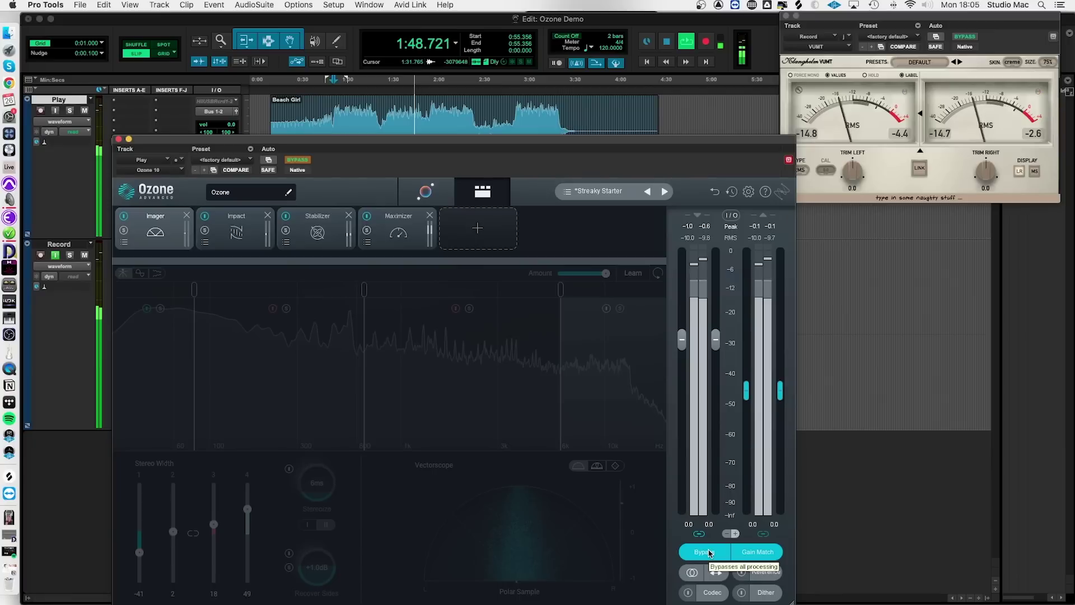
pyautogui.click(709, 552)
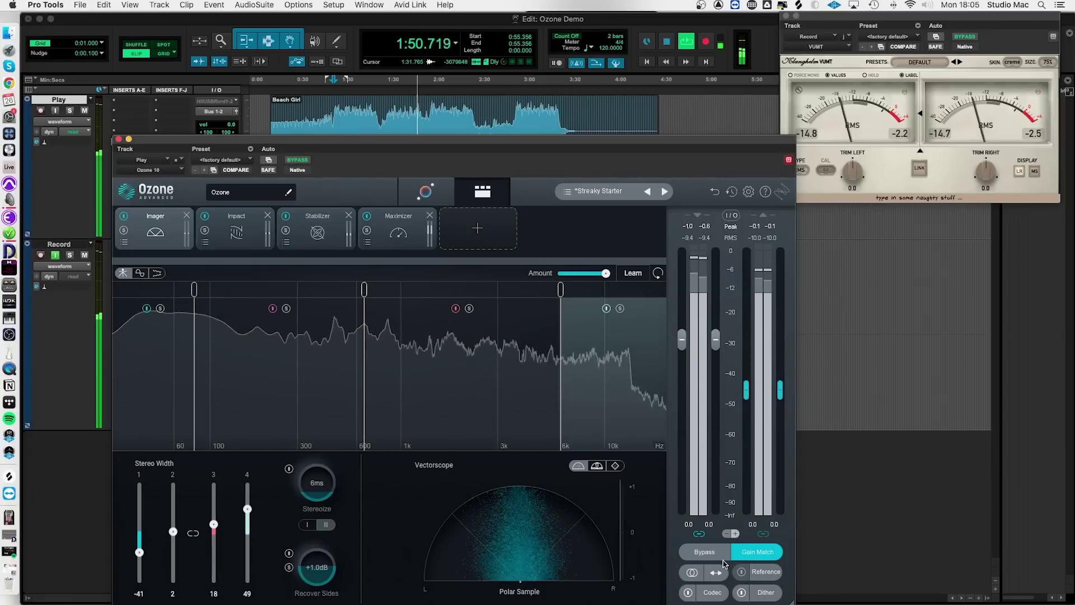
pyautogui.click(705, 553)
pyautogui.click(706, 552)
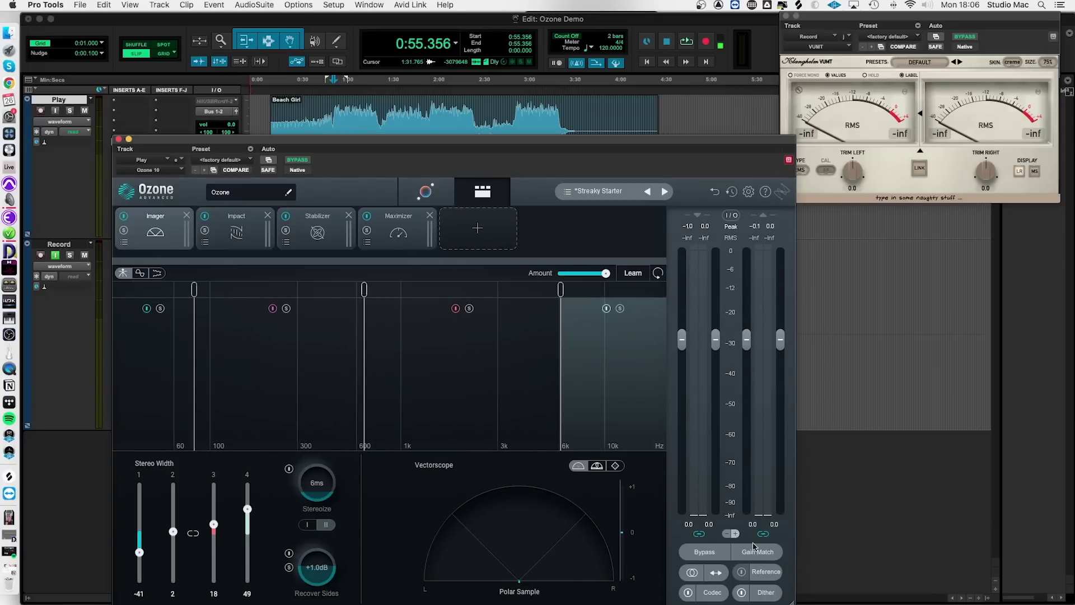
# Move the plugin window up and play the section without Gain Match, comparing it with all processing bypassed
pyautogui.moveTo(440, 144); pyautogui.dragTo(410, 90)
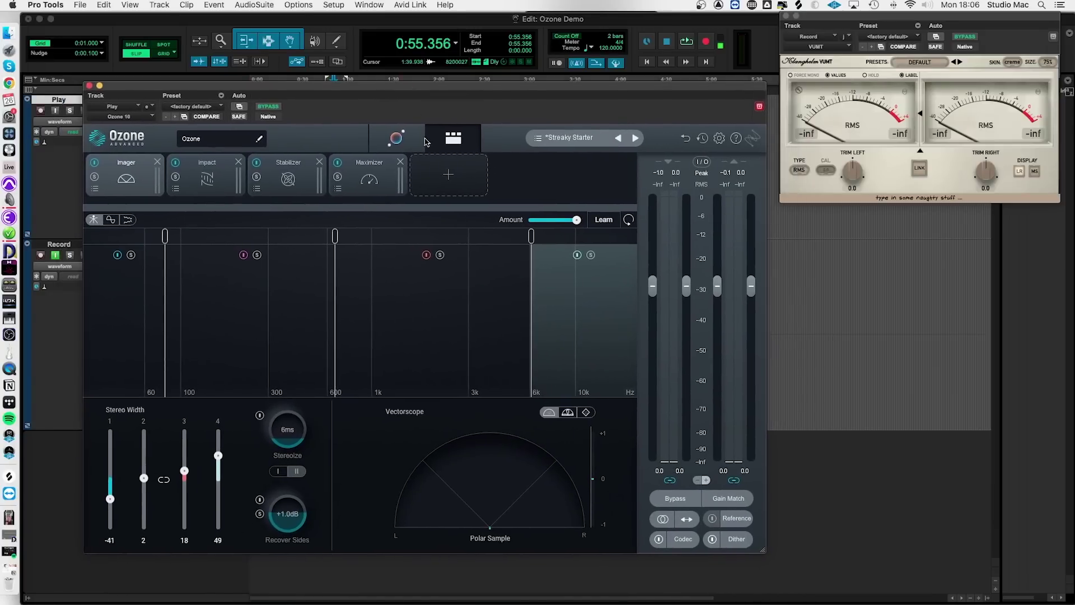
pyautogui.press('space')
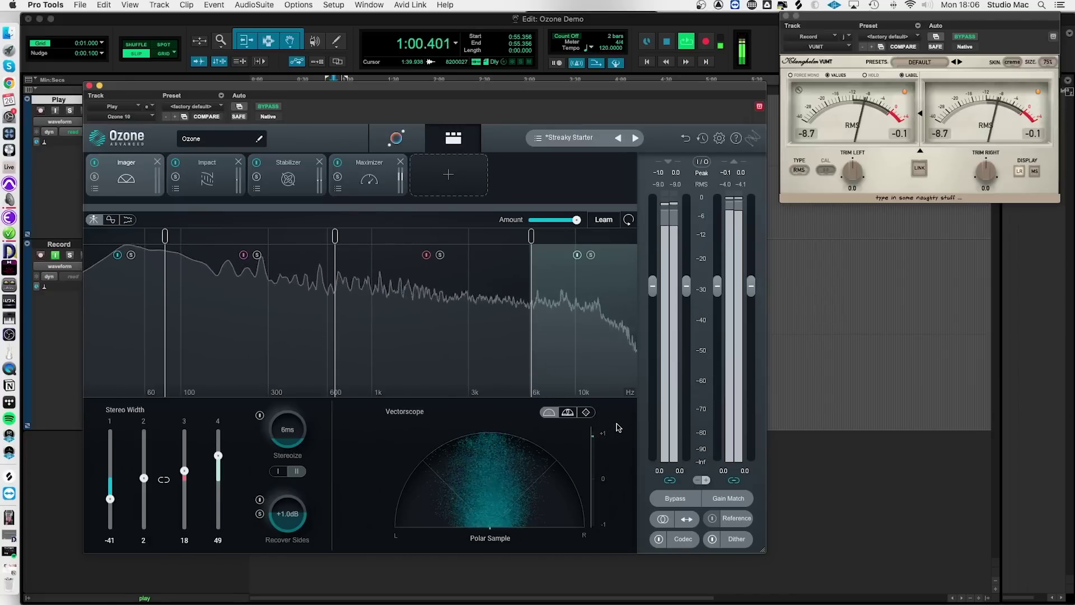
pyautogui.click(668, 498)
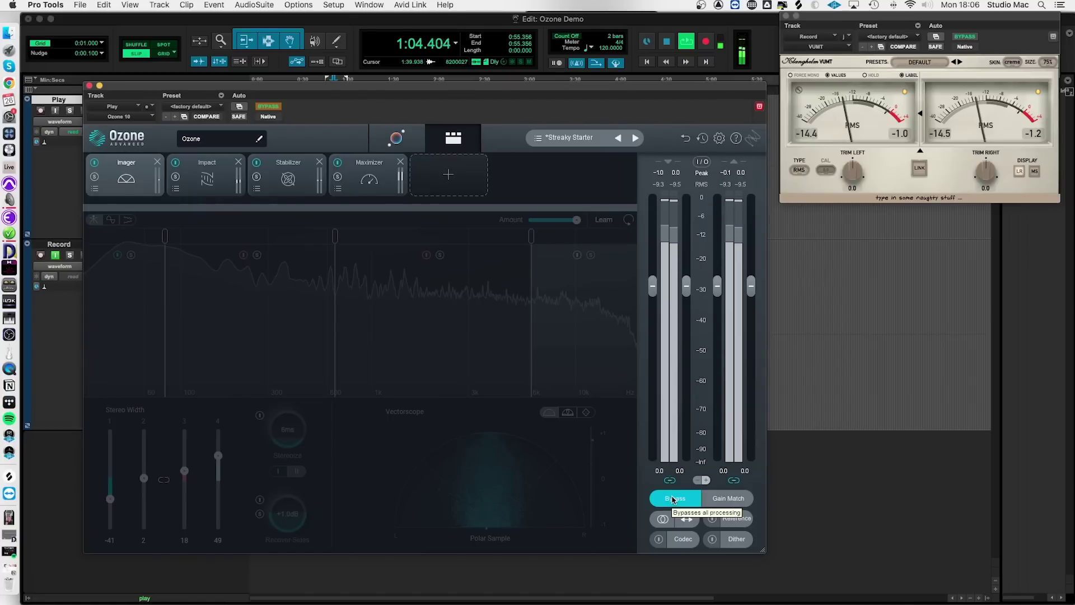
pyautogui.click(674, 498)
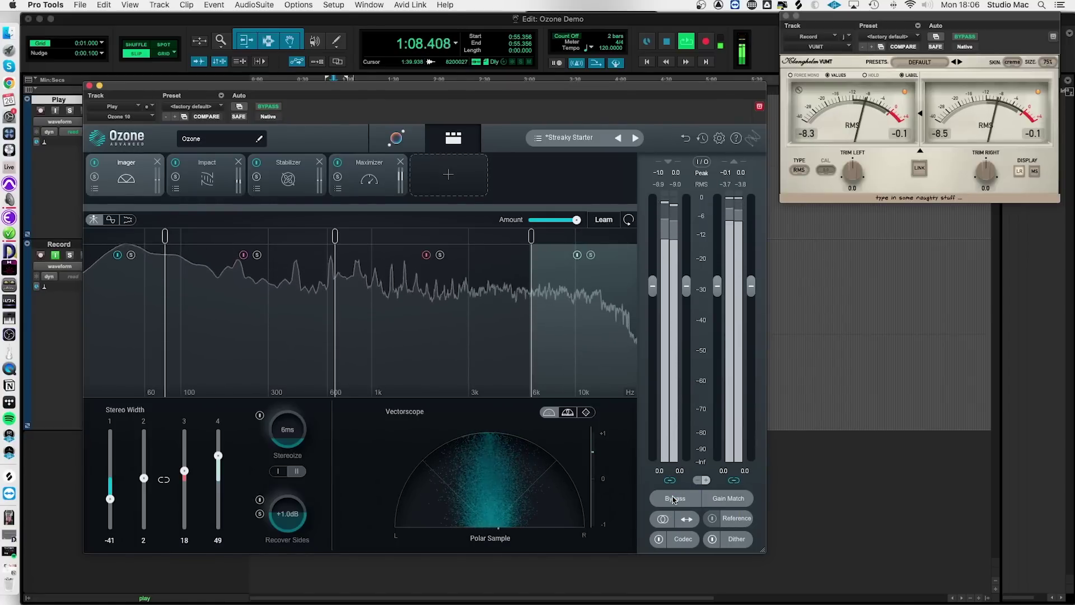
# Set the Maximizer's Threshold to -4.1 dB while the section plays, and stop playback
pyautogui.click(366, 175)
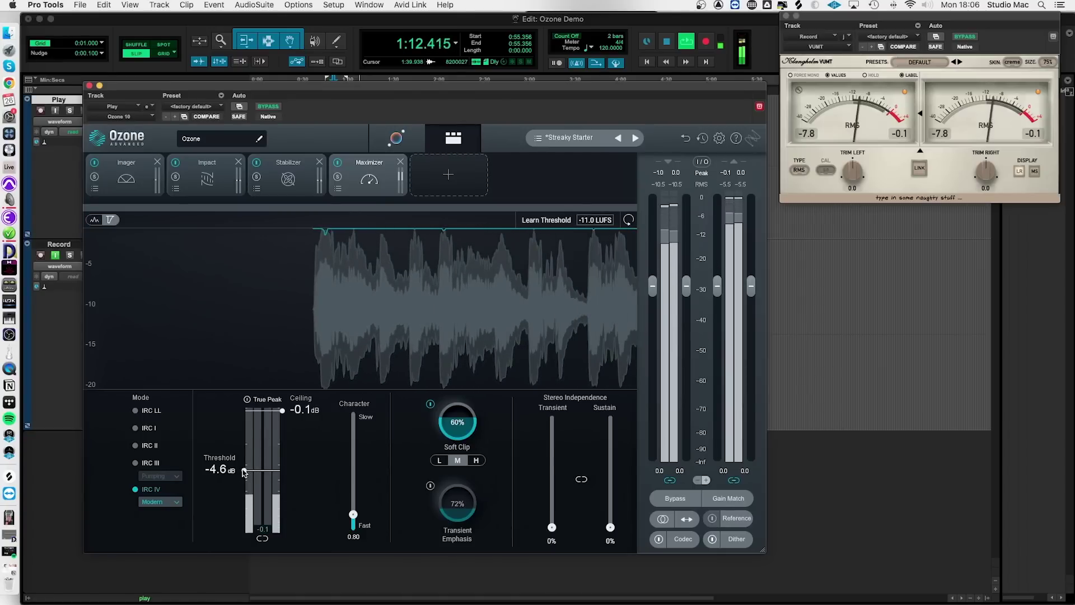
pyautogui.moveTo(245, 472); pyautogui.dragTo(245, 469)
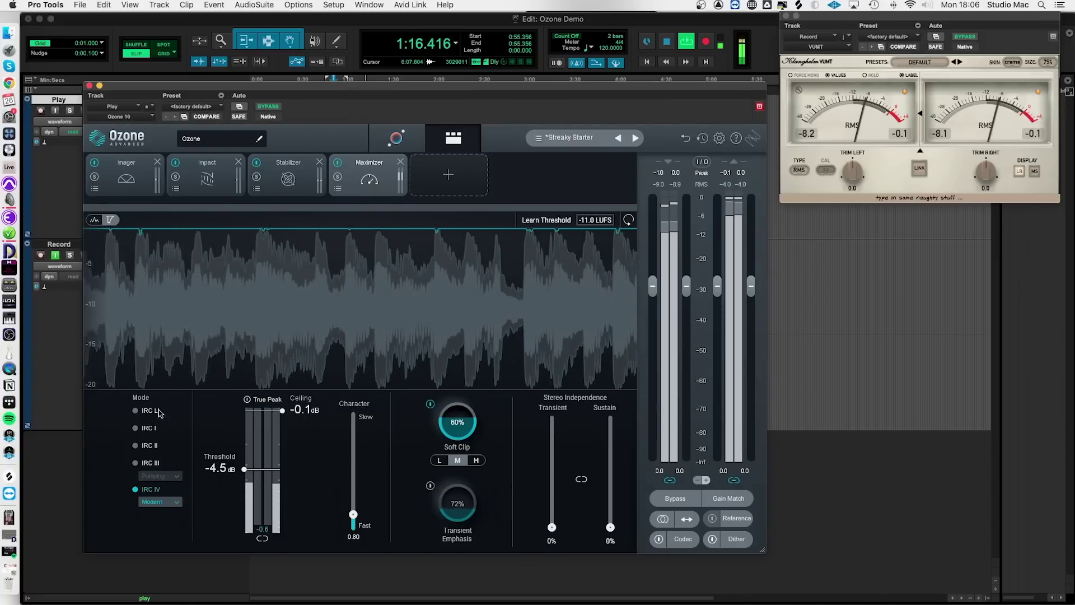
pyautogui.moveTo(245, 469); pyautogui.dragTo(245, 467)
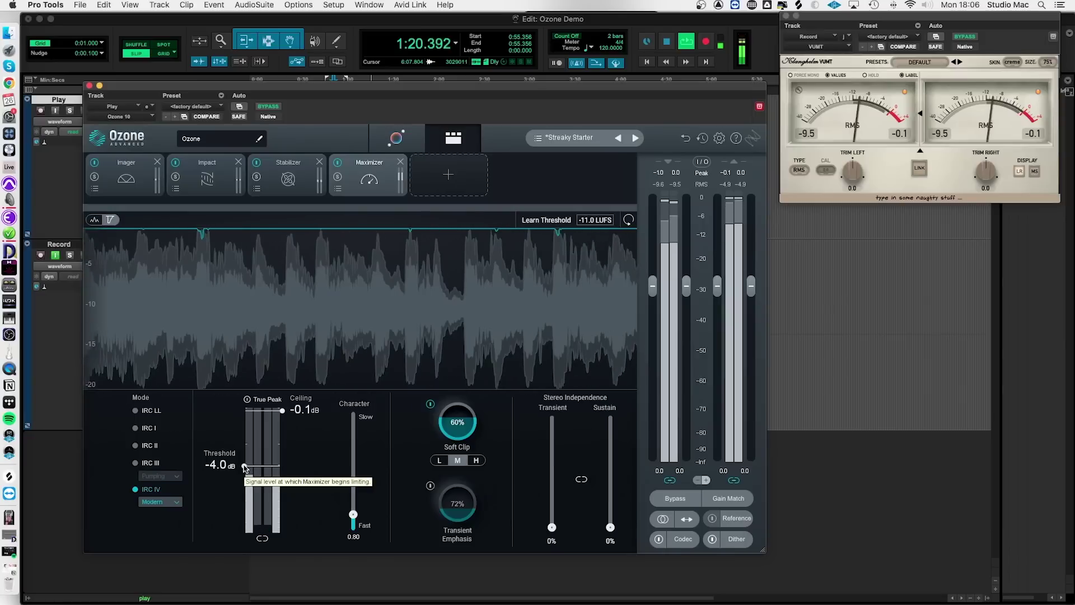
pyautogui.moveTo(245, 468); pyautogui.dragTo(245, 468)
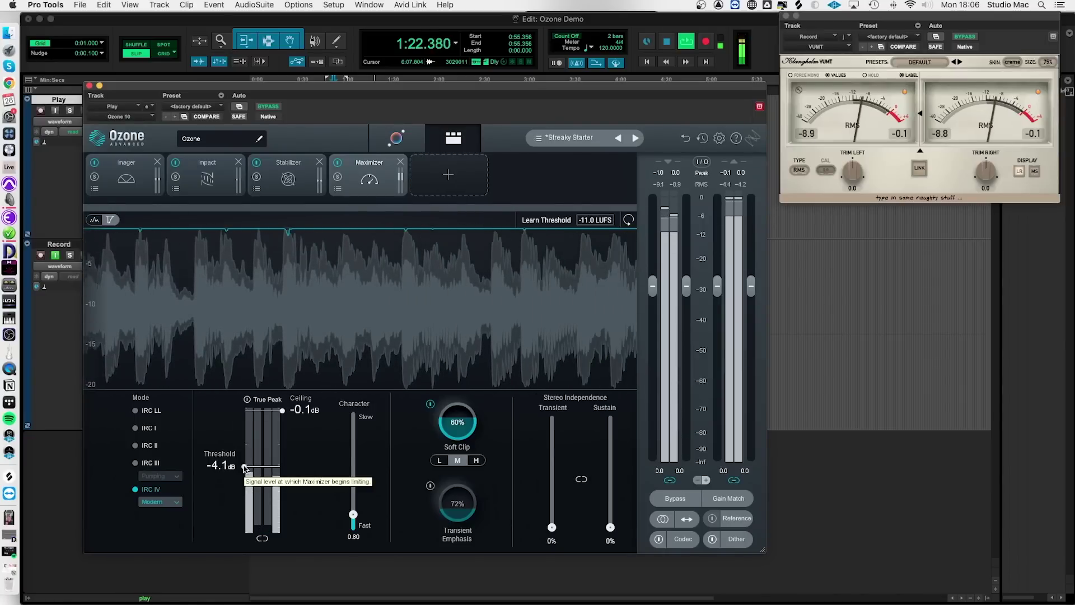
pyautogui.press('space')
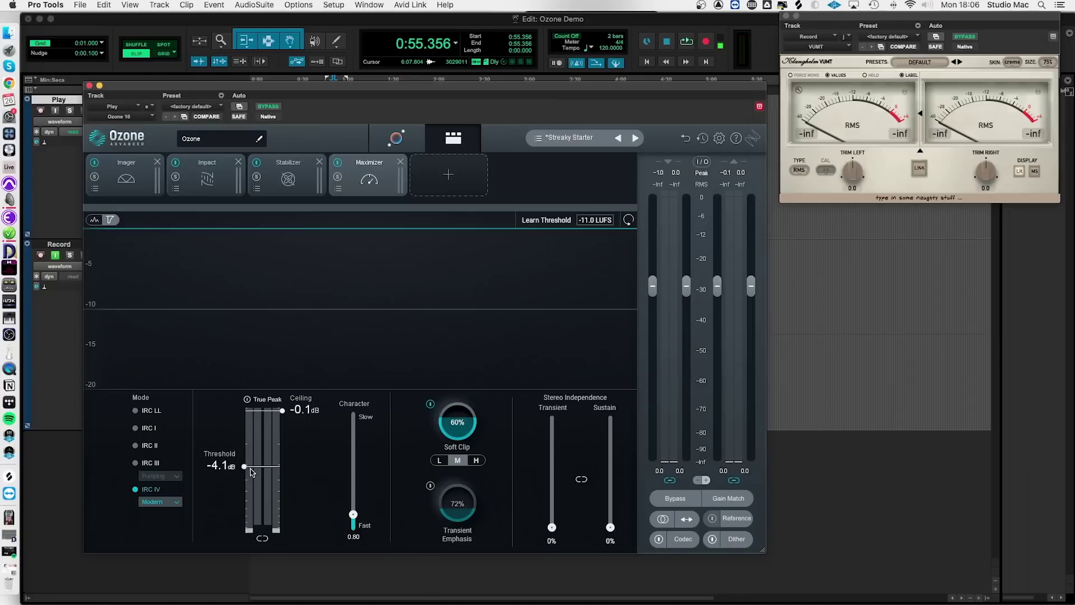
# Add an Equalizer 1 module, set its low shelf to 27 Hz and -5.9 dB, and move it to the start of the chain
pyautogui.click(450, 187)
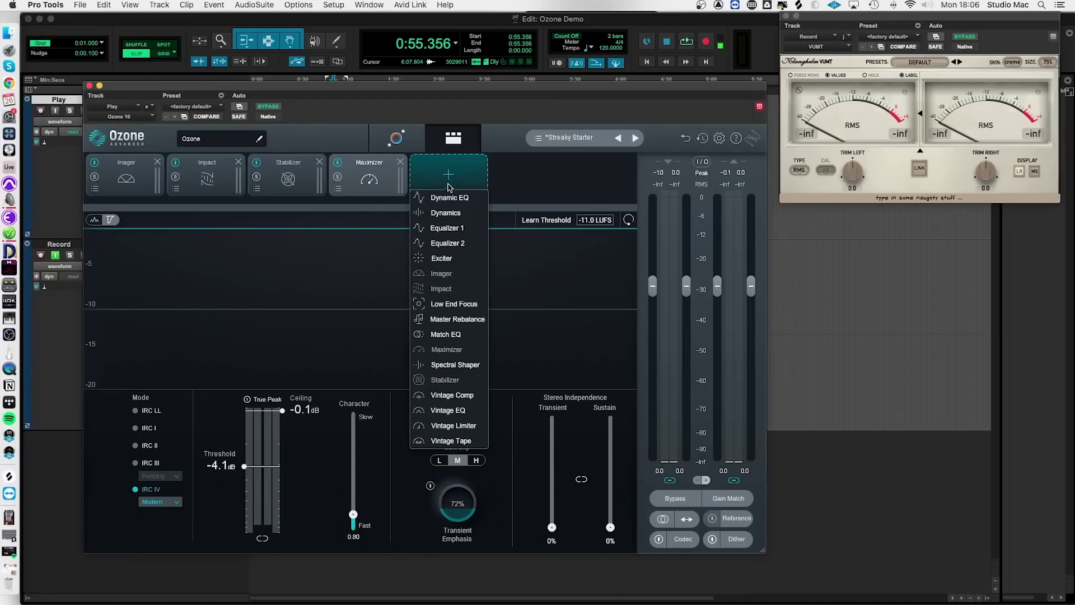
pyautogui.click(455, 229)
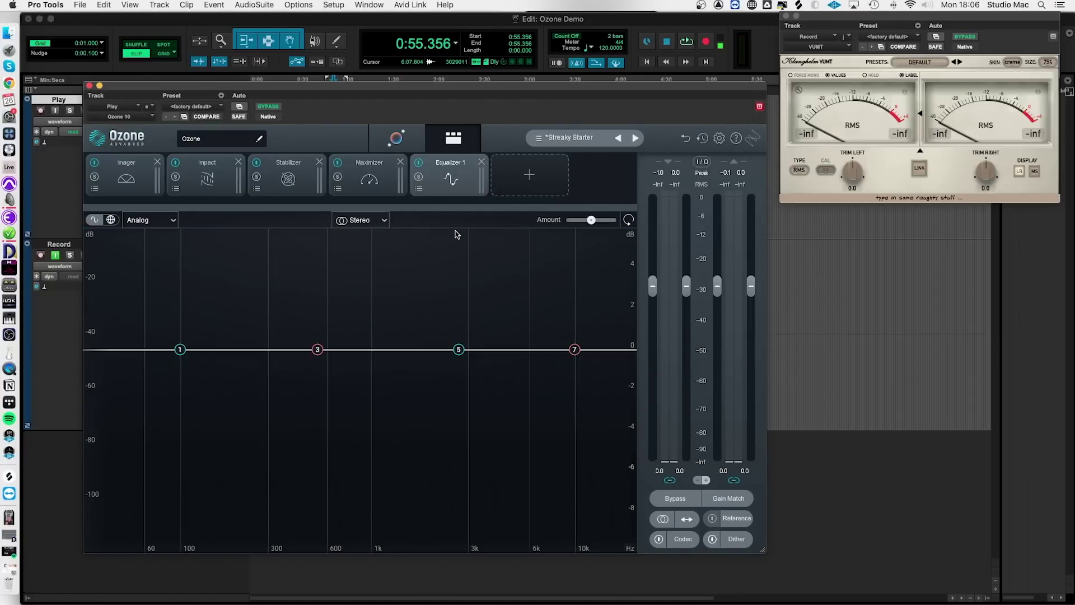
pyautogui.click(181, 349)
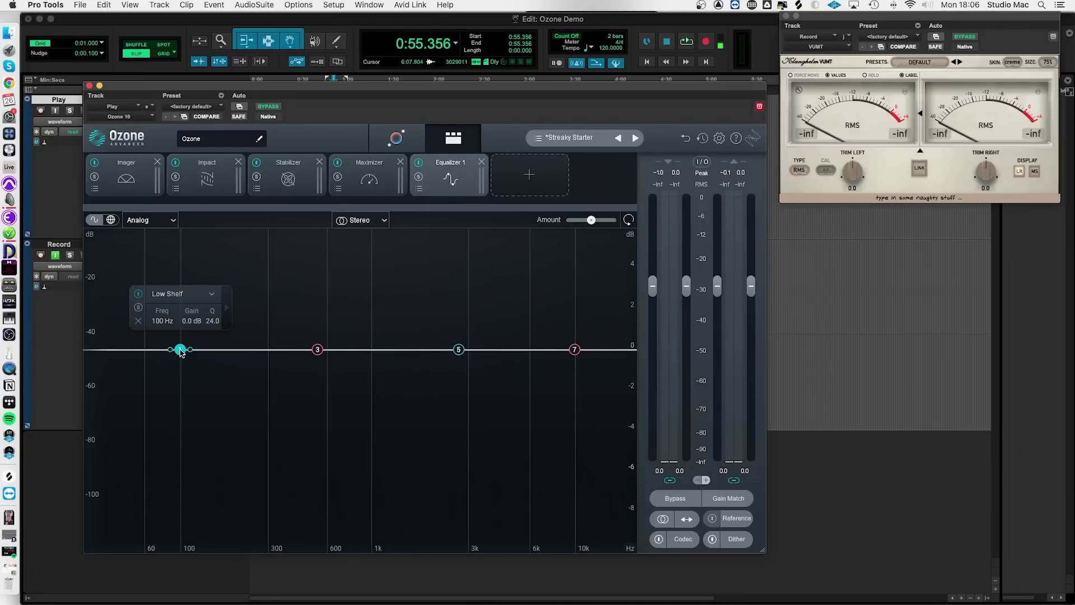
pyautogui.moveTo(180, 350); pyautogui.dragTo(102, 469)
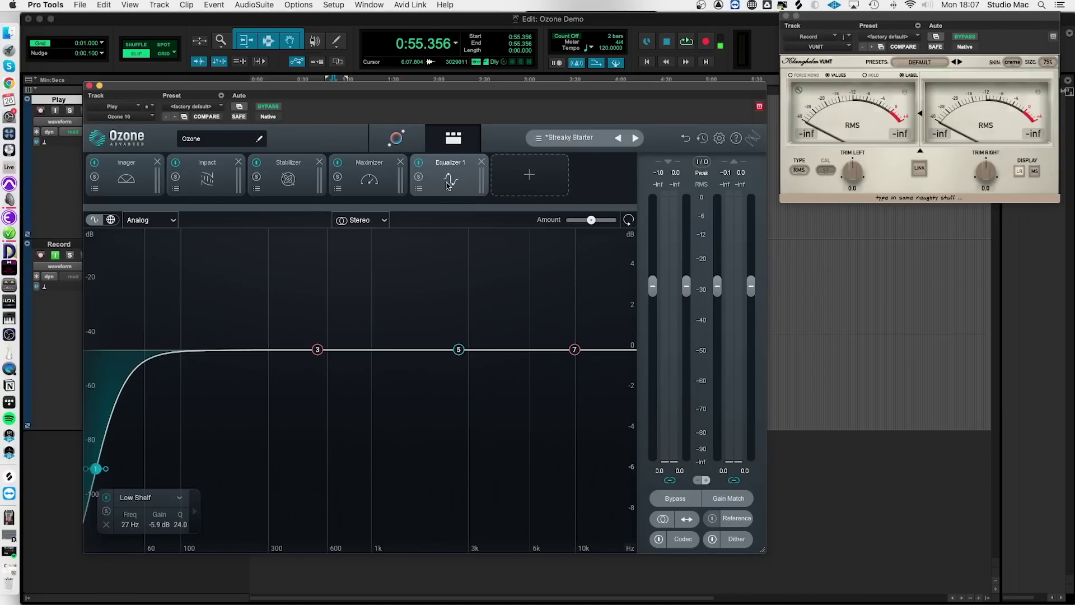
pyautogui.moveTo(435, 185); pyautogui.dragTo(150, 203)
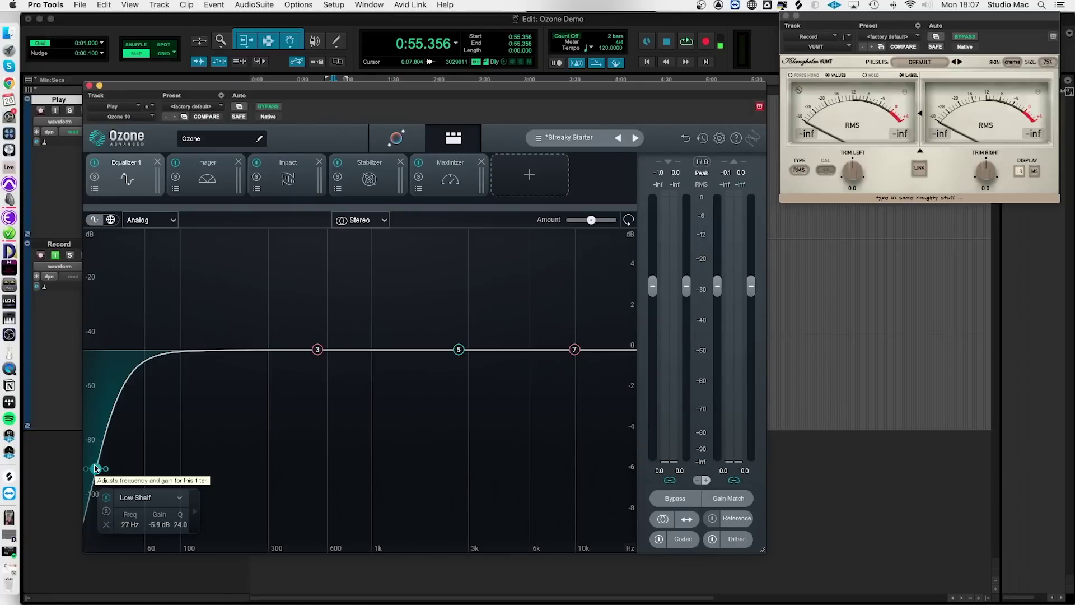
# Set the equalizer's low shelf to 29 Hz and -5.8 dB during playback and compare it with the equalizer bypassed
pyautogui.press('space')
pyautogui.moveTo(97, 463); pyautogui.dragTo(99, 470)
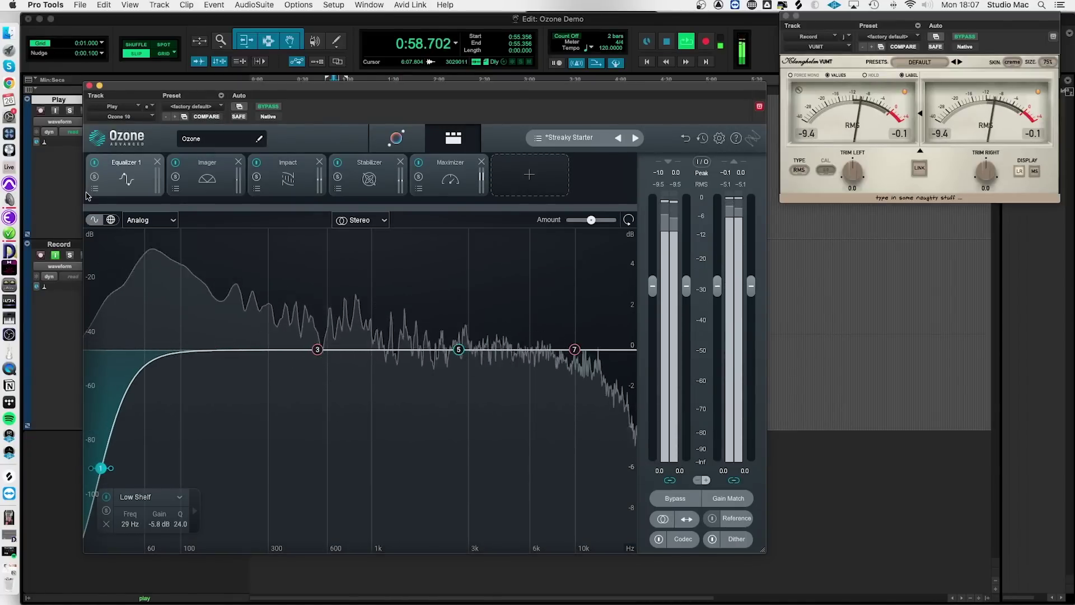
pyautogui.click(95, 163)
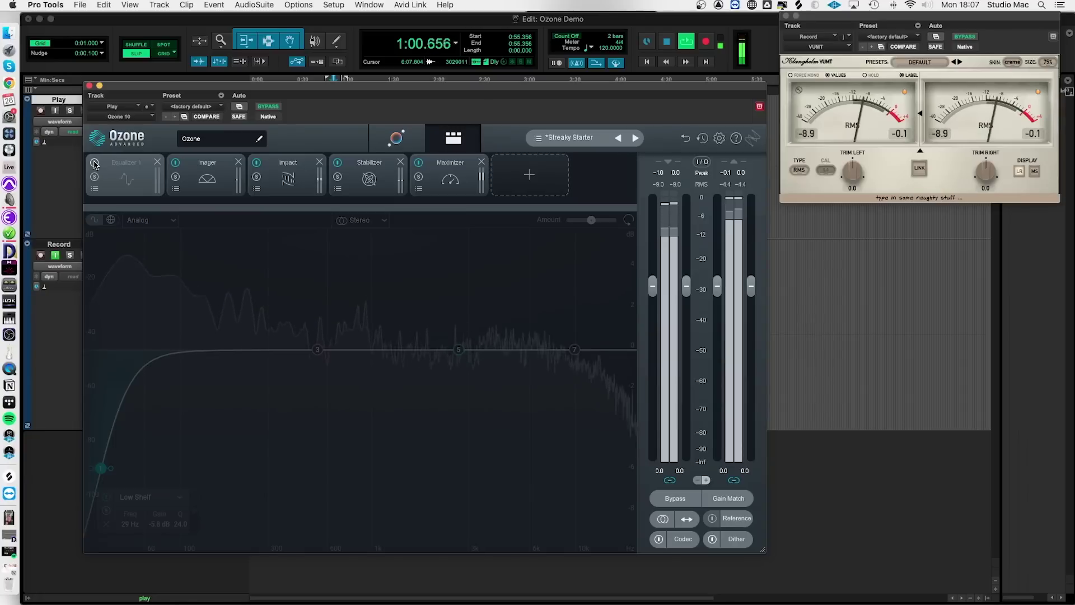
pyautogui.click(95, 163)
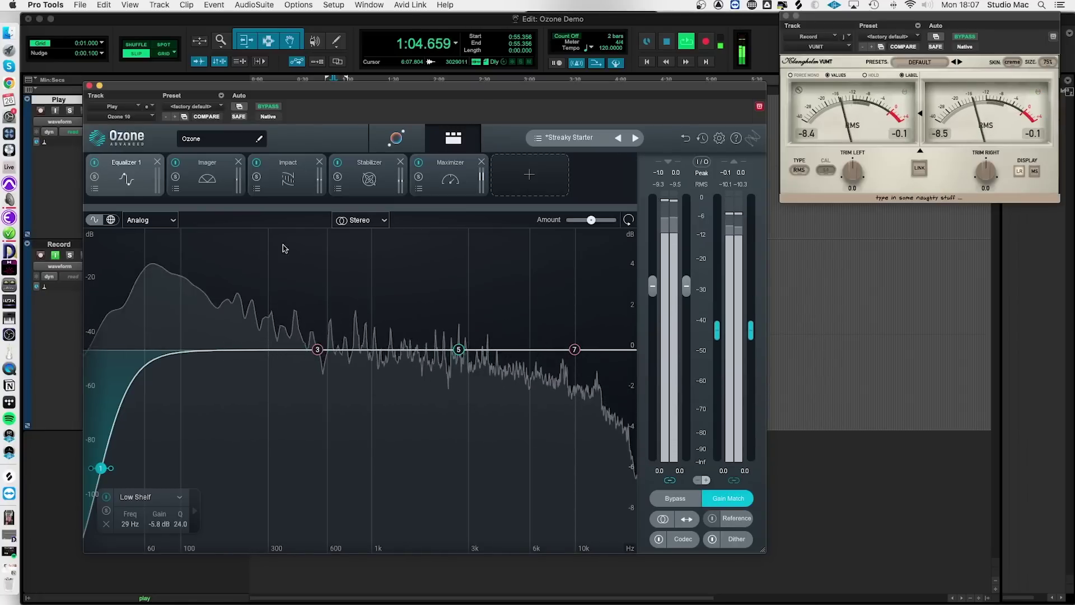
# With Gain Match on, compare the playing track with the equalizer bypassed and with all processing bypassed
pyautogui.click(94, 163)
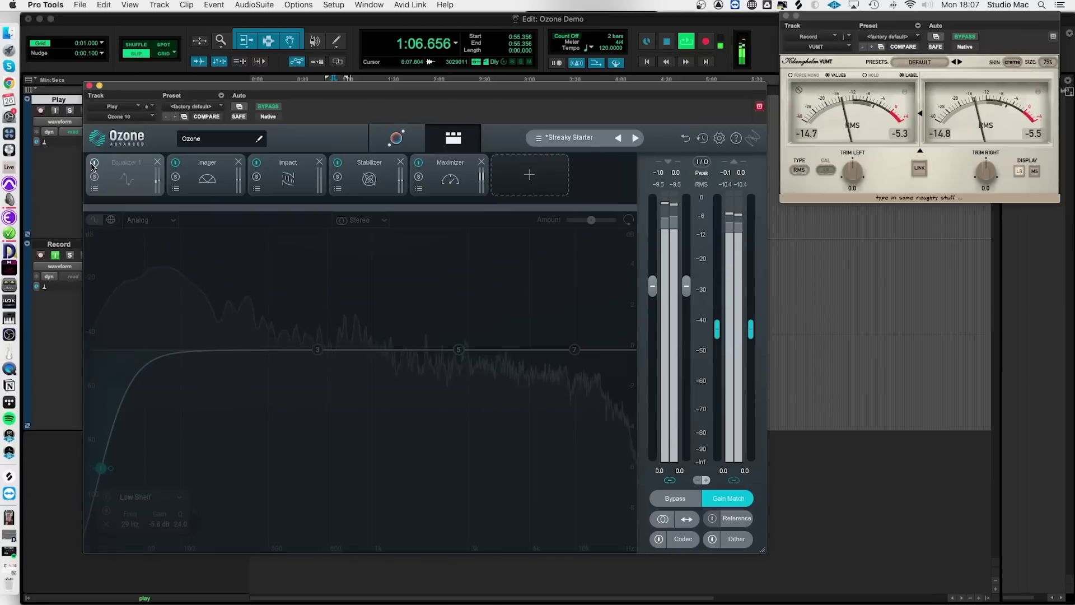
pyautogui.click(94, 163)
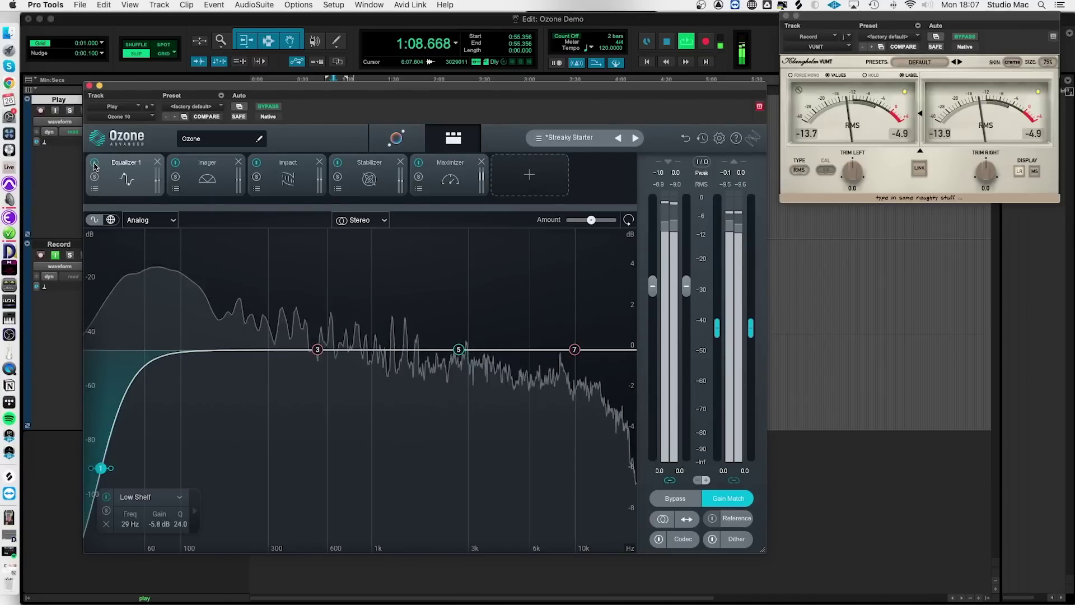
pyautogui.click(677, 499)
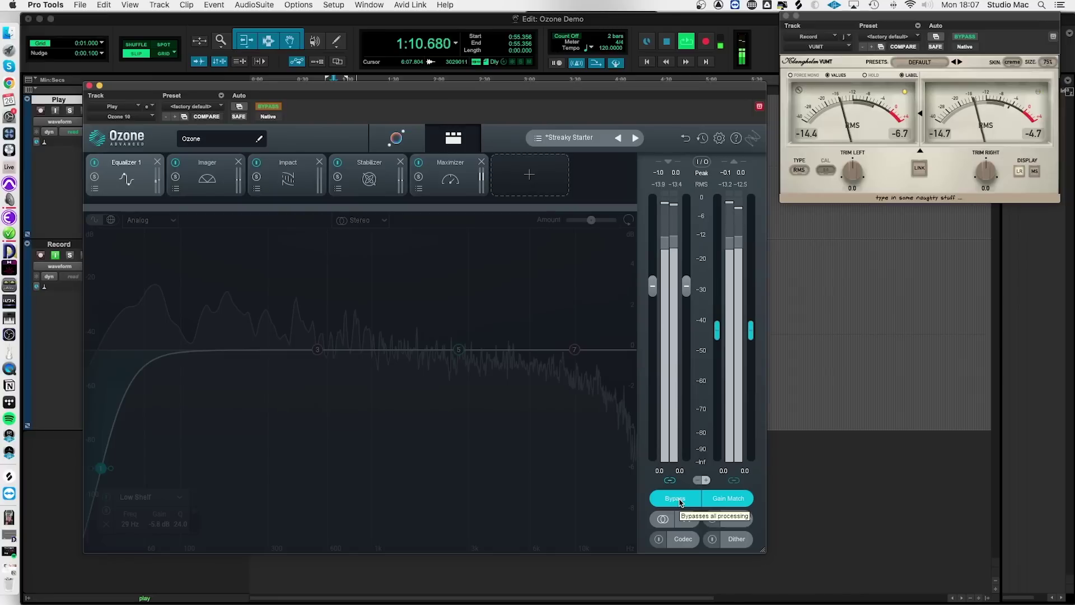
pyautogui.click(675, 498)
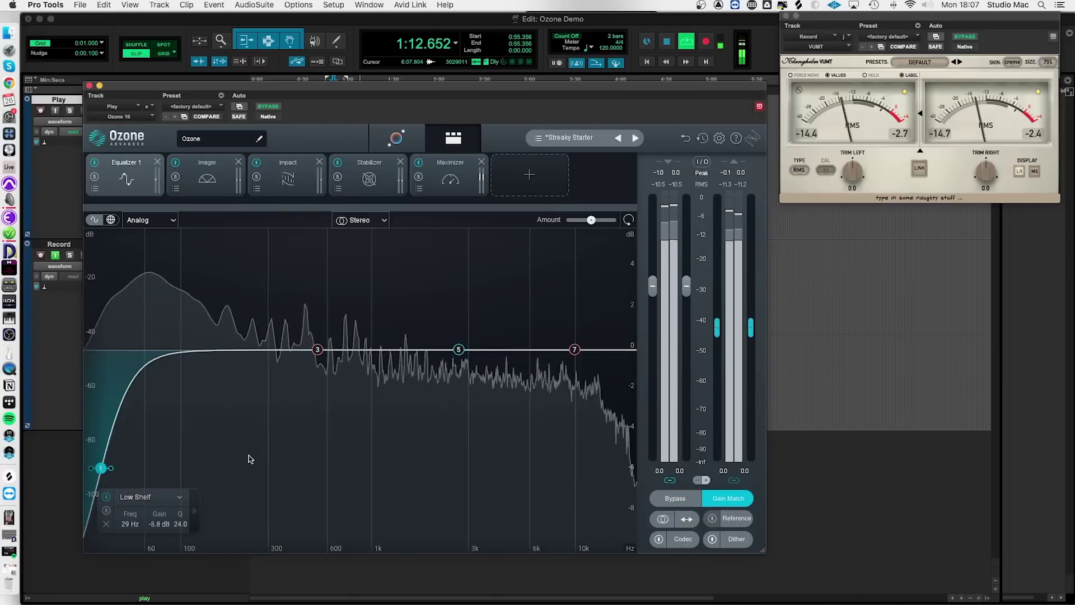
# Set the equalizer's low shelf to 34 Hz and -5.5 dB, compare with all processing bypassed, and stop playback
pyautogui.moveTo(101, 470); pyautogui.dragTo(109, 469)
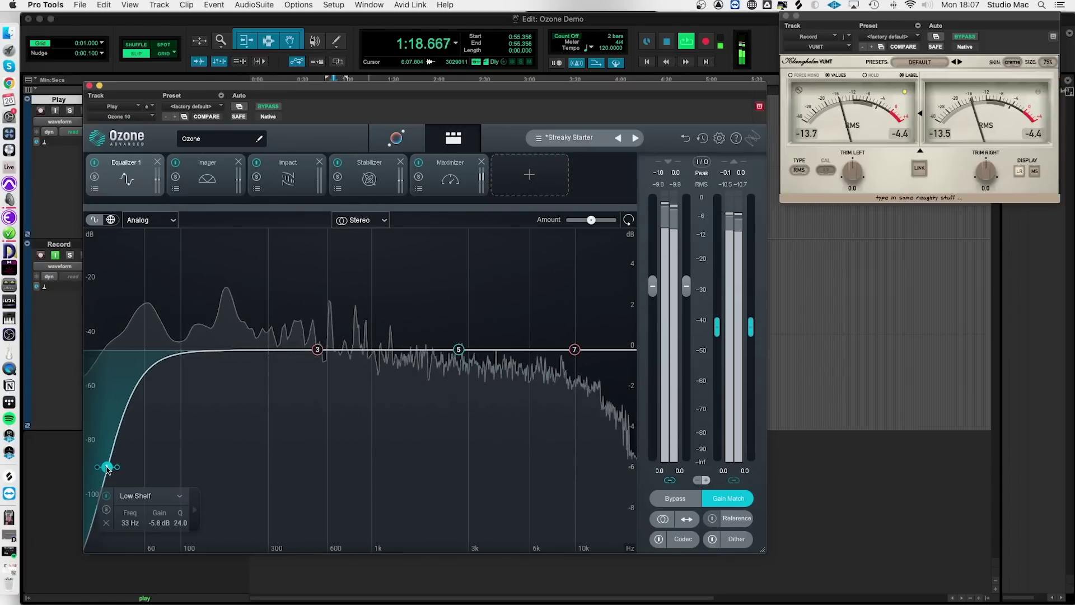
pyautogui.moveTo(108, 465); pyautogui.dragTo(108, 463)
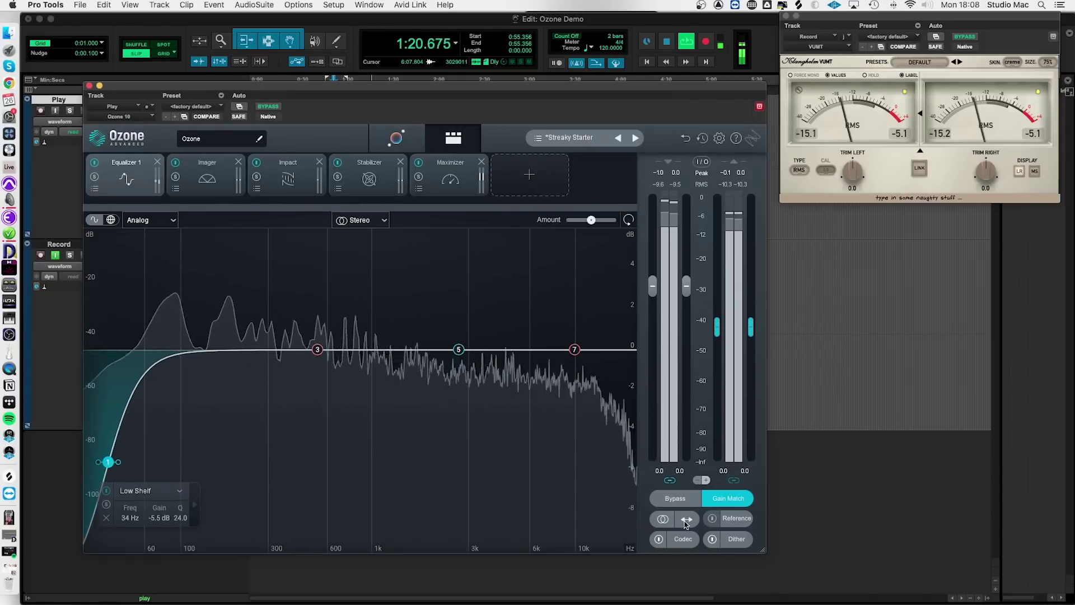
pyautogui.click(676, 499)
pyautogui.click(676, 499)
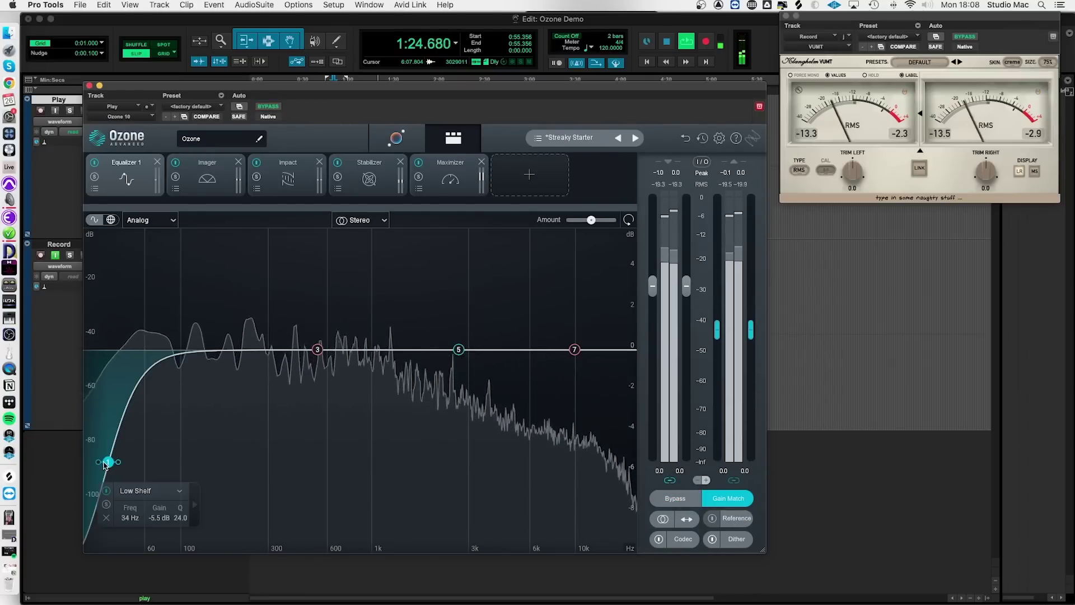
pyautogui.press('space')
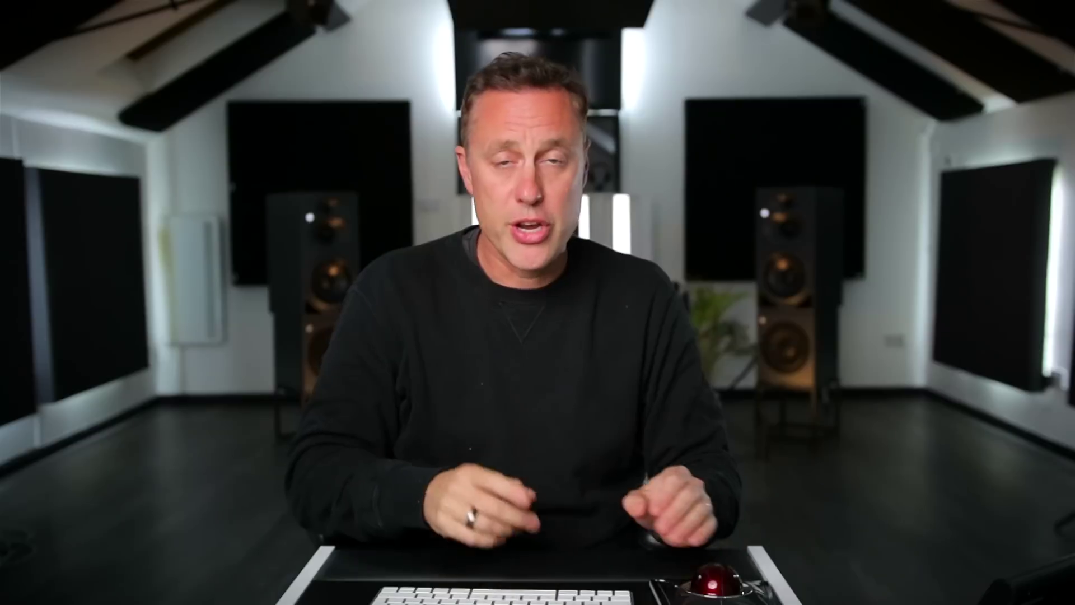